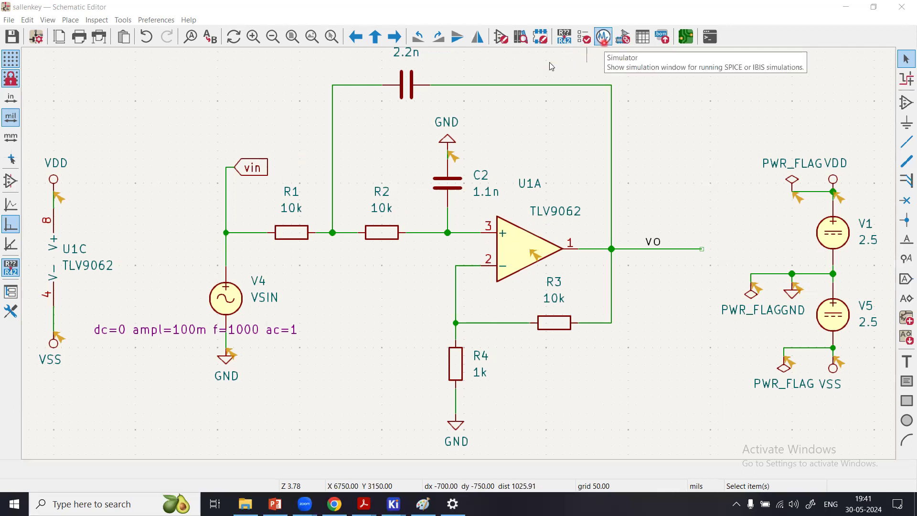
Step: Run the electrical rules check on the Sallen-Key schematic and close the violations report
click(582, 40)
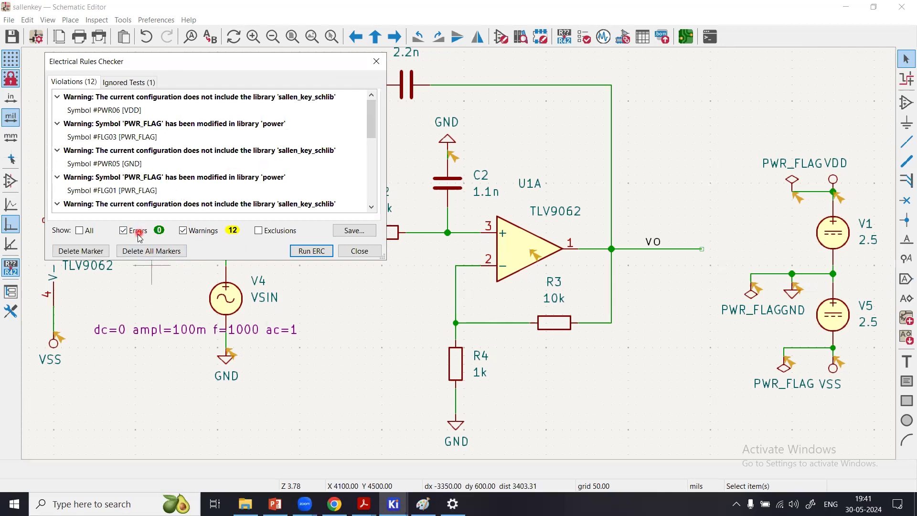
click(317, 254)
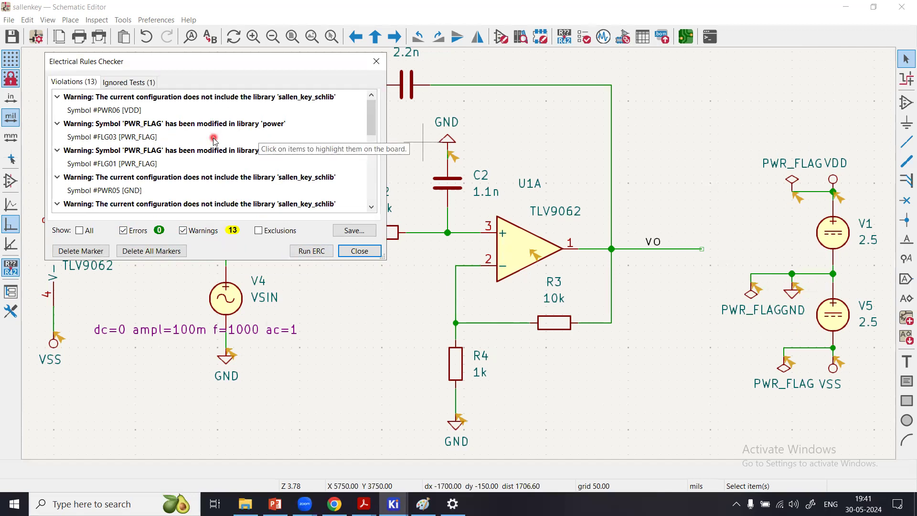
click(355, 252)
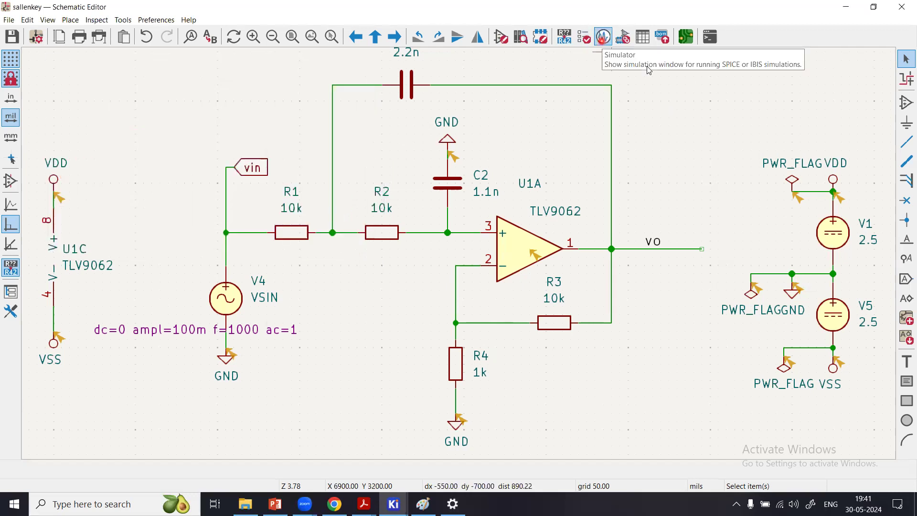
Step: Close the already open Spice Simulator window and launch a fresh simulator from the schematic
click(845, 321)
click(768, 297)
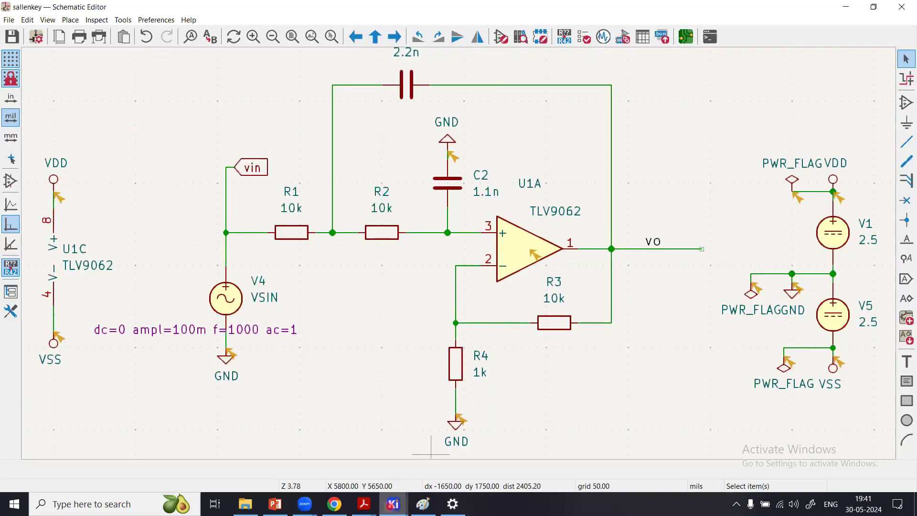
click(390, 502)
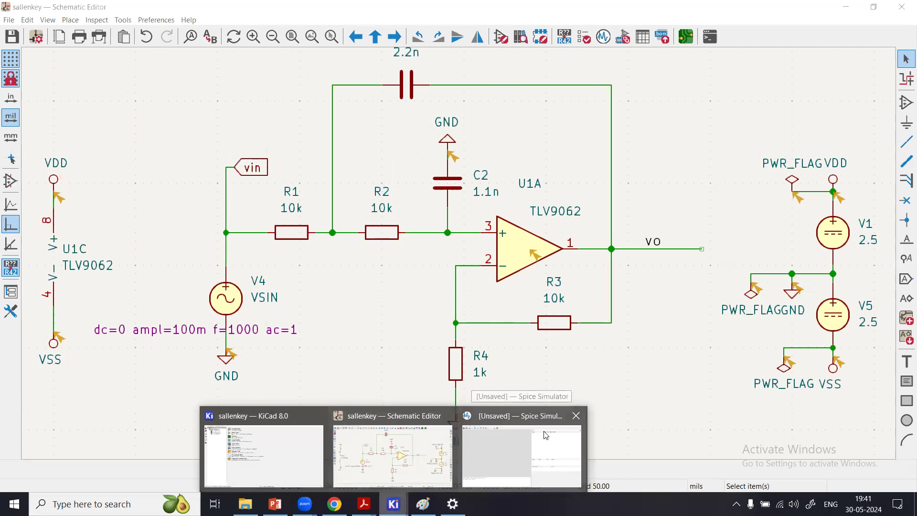
click(573, 422)
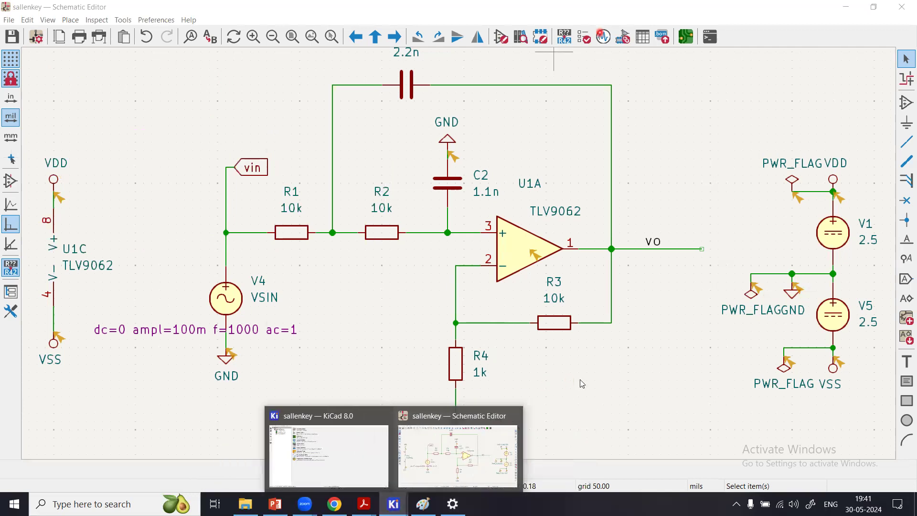
click(604, 40)
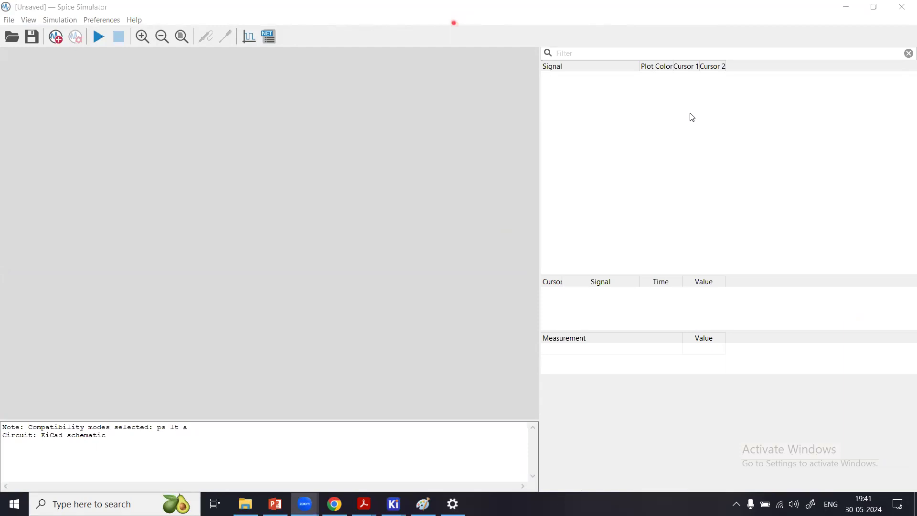
Step: Create an OP (DC Operating Point) analysis with the default options and run the simulation
click(58, 39)
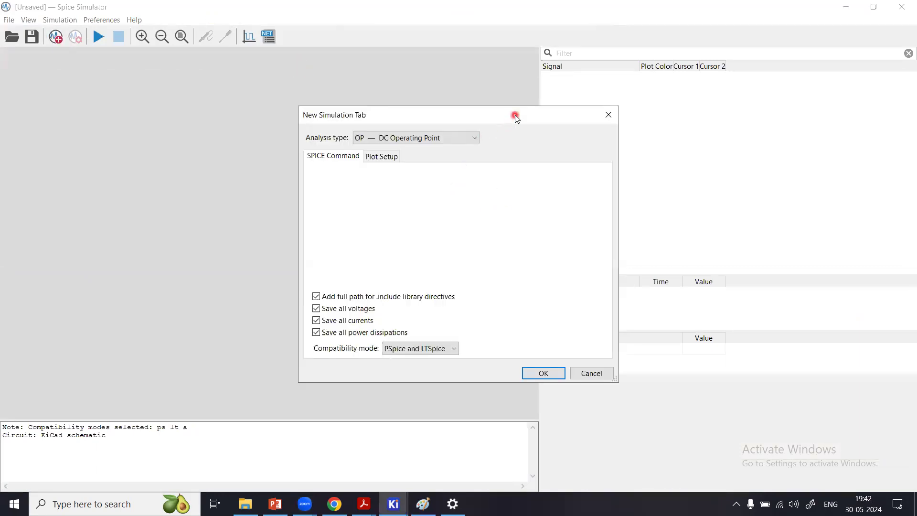
drag(514, 114, 505, 43)
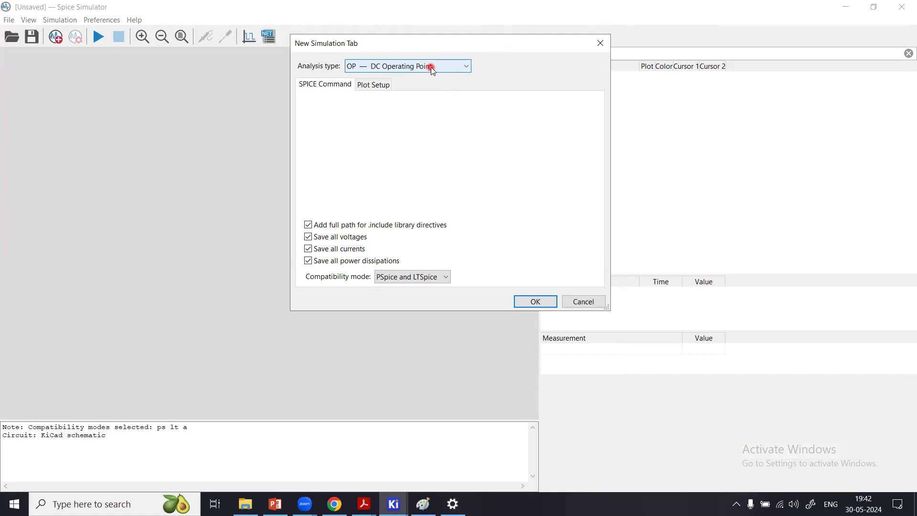
click(535, 302)
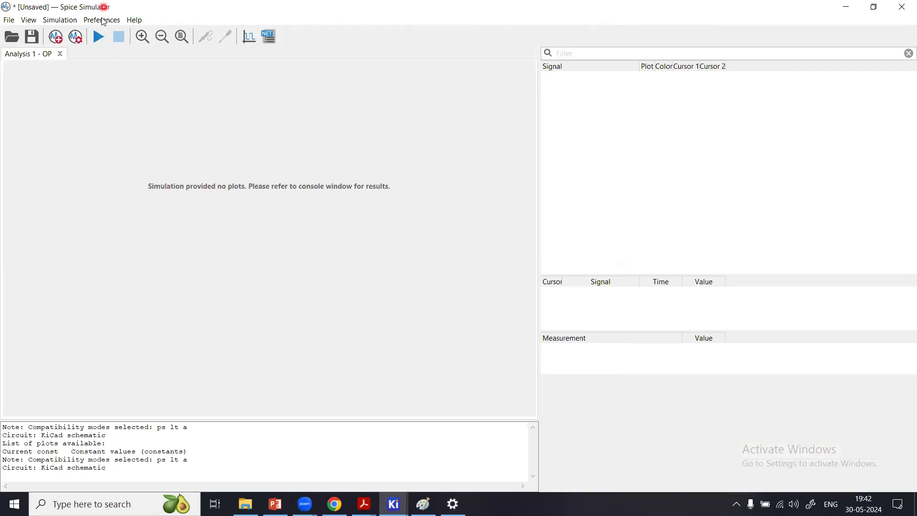
click(101, 38)
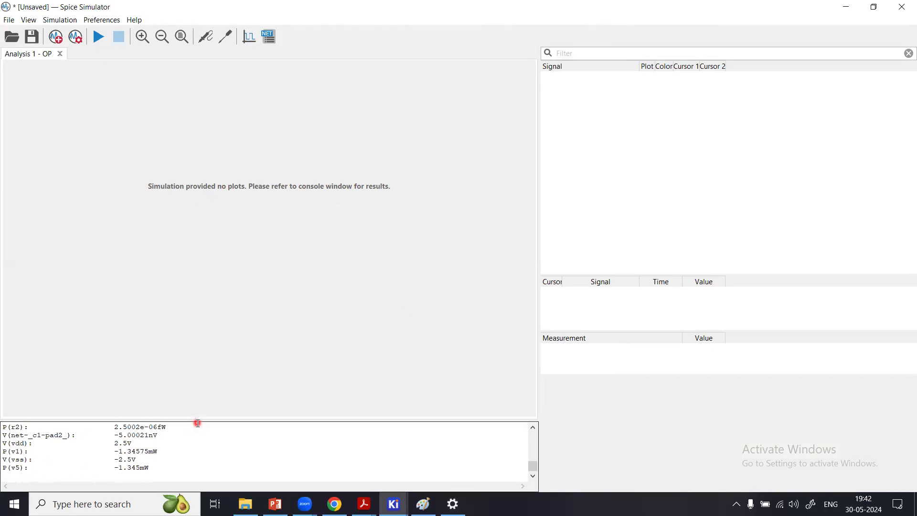
Step: Enlarge the simulation console and examine the operating-point currents and the power dissipation of the op-amp
drag(197, 424, 227, 340)
click(217, 445)
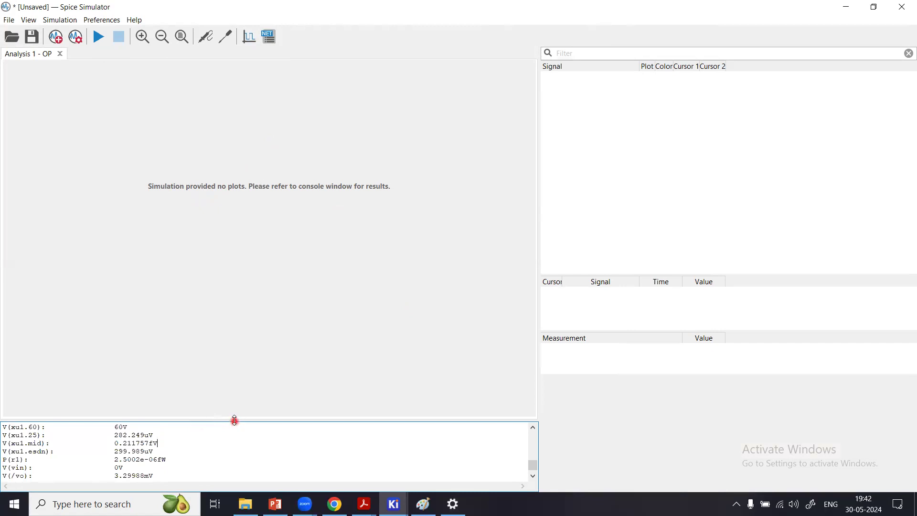
drag(234, 420, 260, 185)
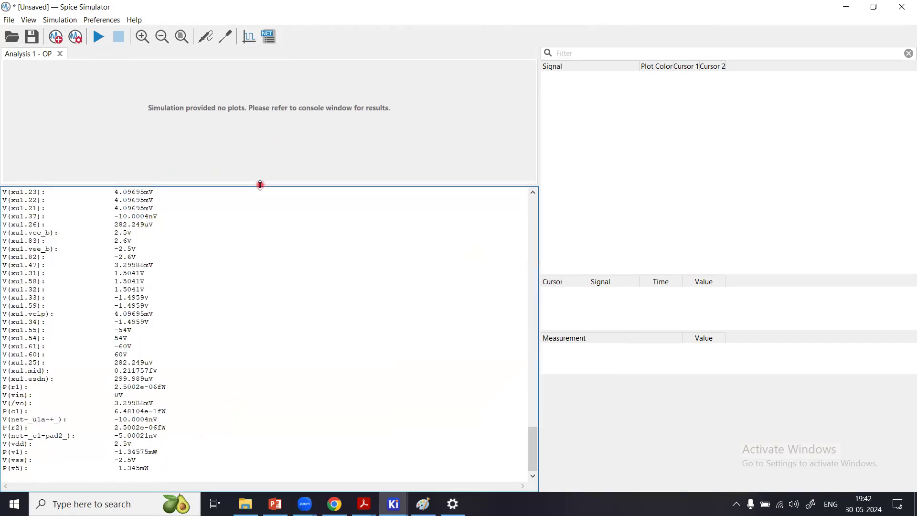
click(608, 98)
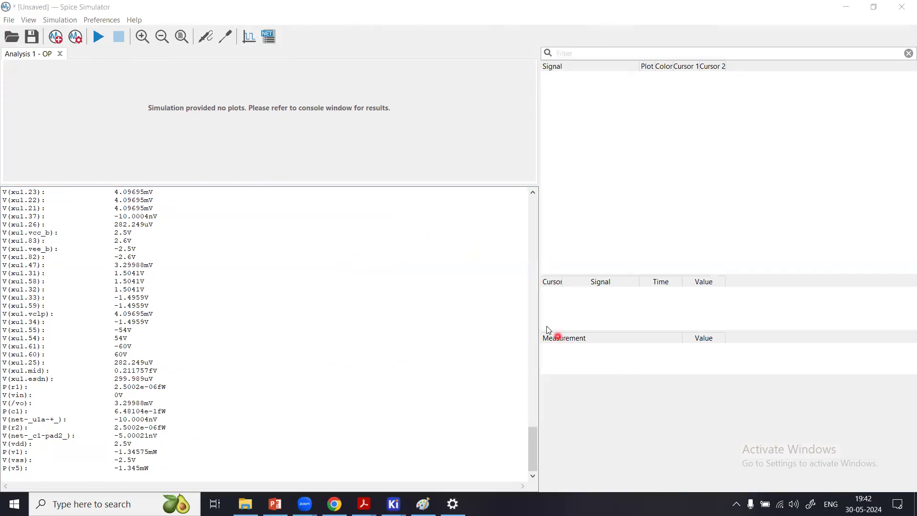
drag(535, 439, 544, 206)
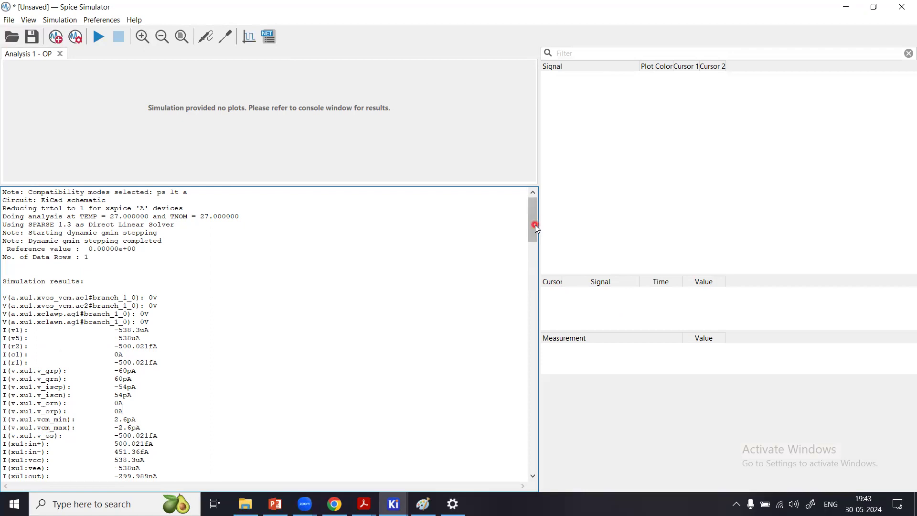
drag(536, 228, 534, 306)
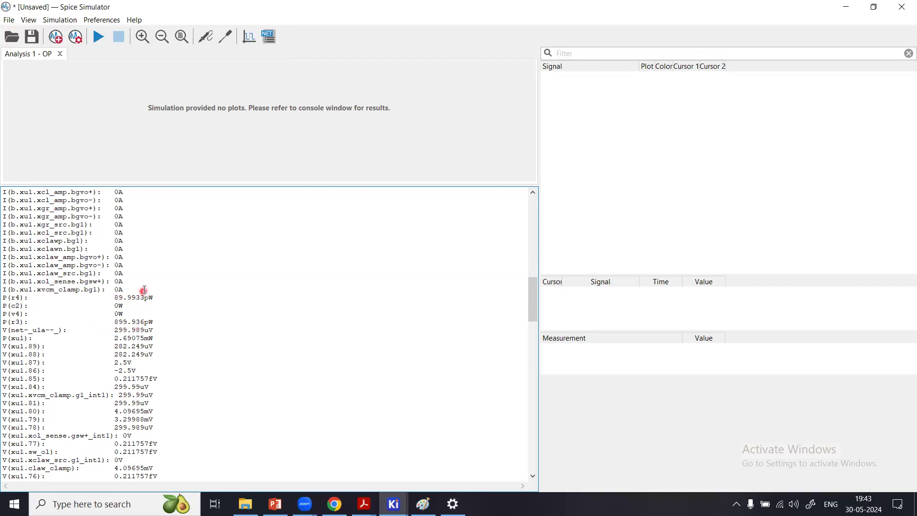
double_click(130, 339)
Step: Examine the console's remaining operating-point results, including the power in R1, the output voltage at /vo and the supply voltages and powers
drag(535, 293, 530, 443)
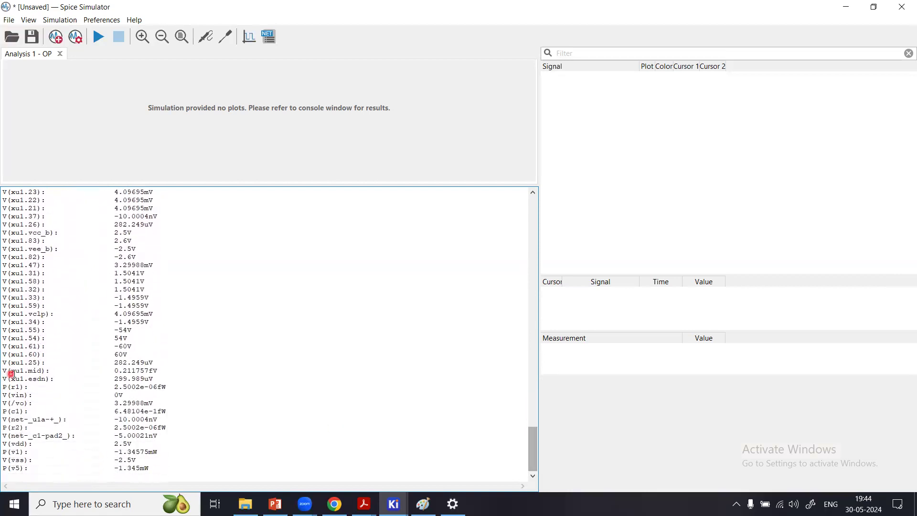
double_click(14, 388)
click(13, 388)
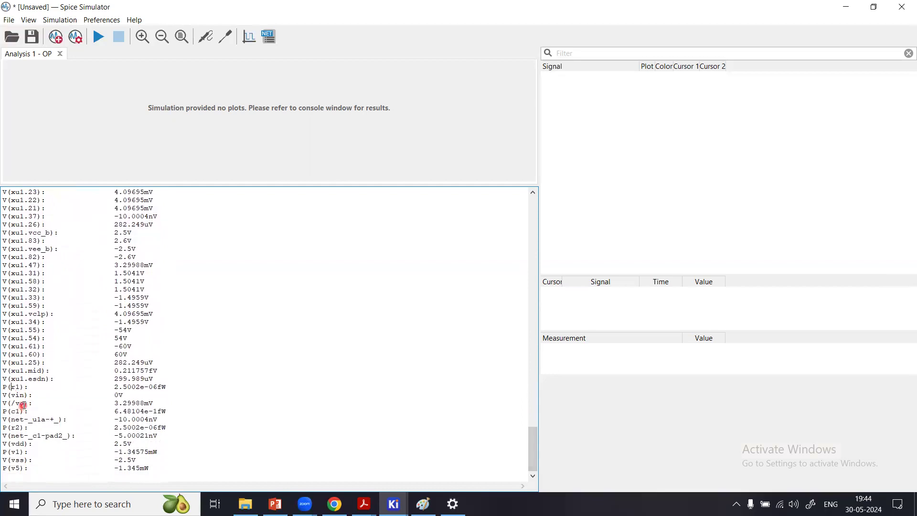
double_click(23, 405)
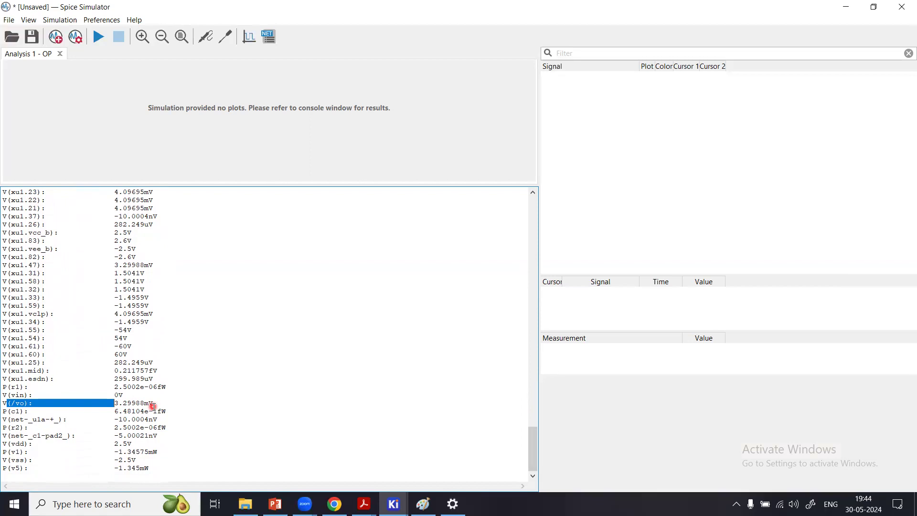
double_click(139, 403)
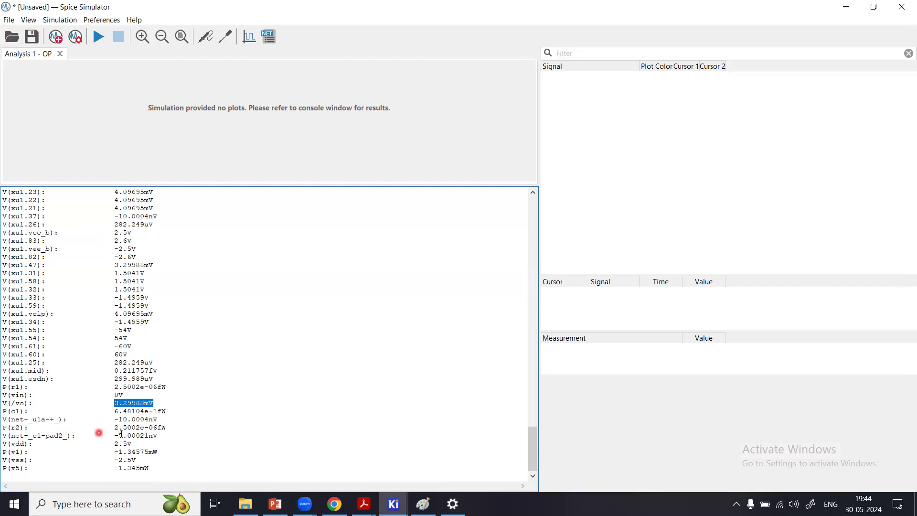
click(137, 430)
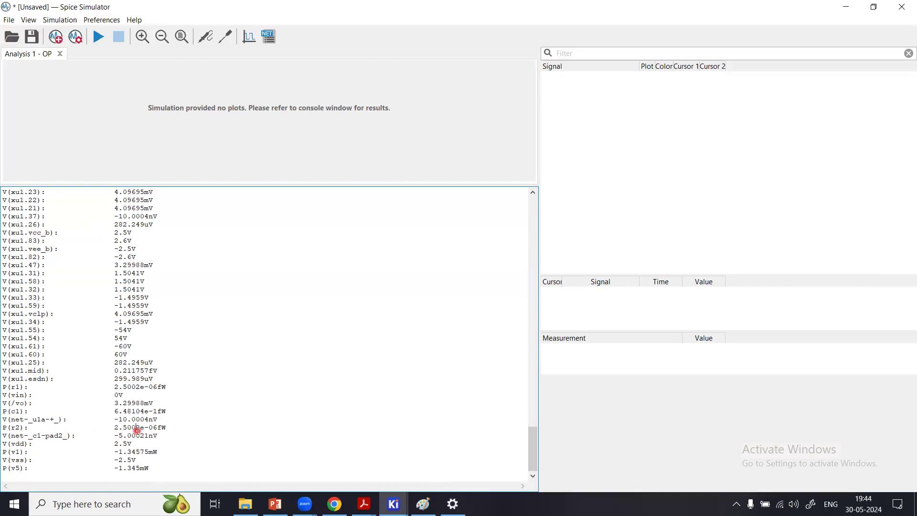
click(30, 411)
double_click(125, 444)
click(123, 444)
click(125, 459)
click(115, 468)
shift+click(12, 470)
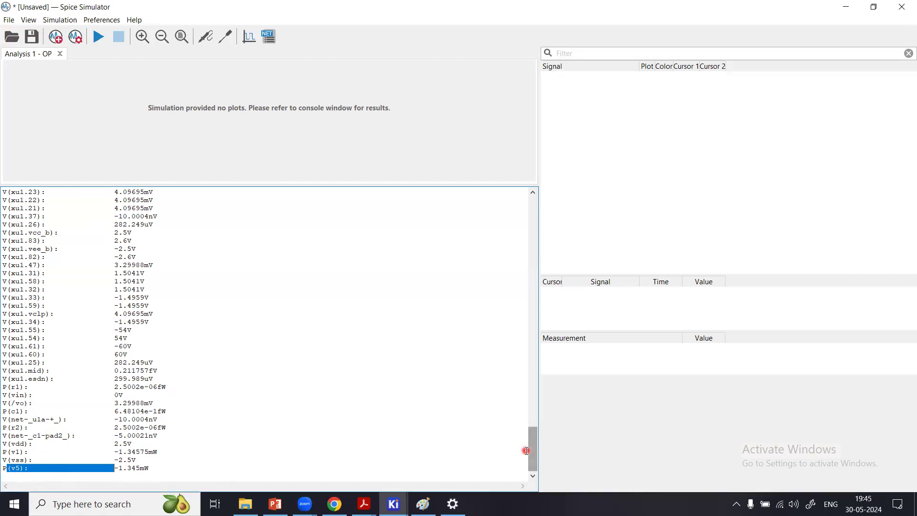
drag(534, 459, 521, 208)
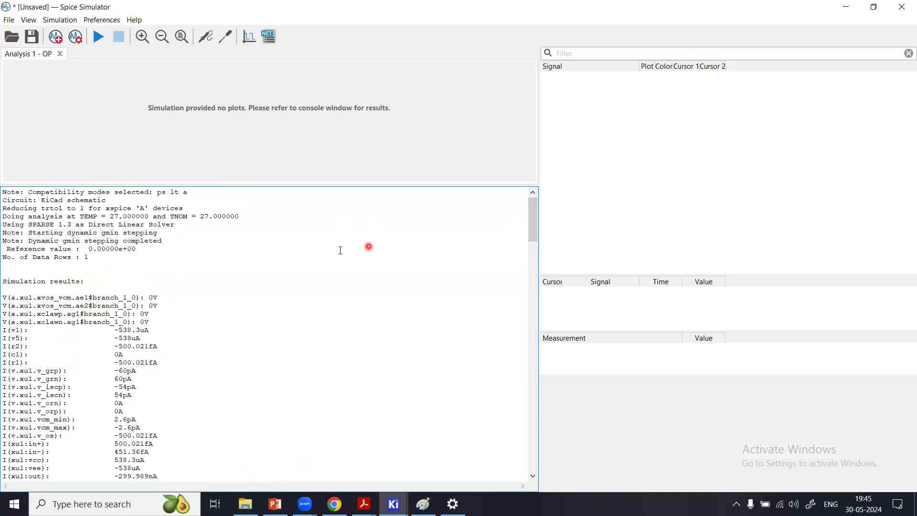
Step: Add an AC small-signal analysis with 1000 points per decade from 1 Hz to 100e6 Hz, and enlarge its plot area
click(56, 38)
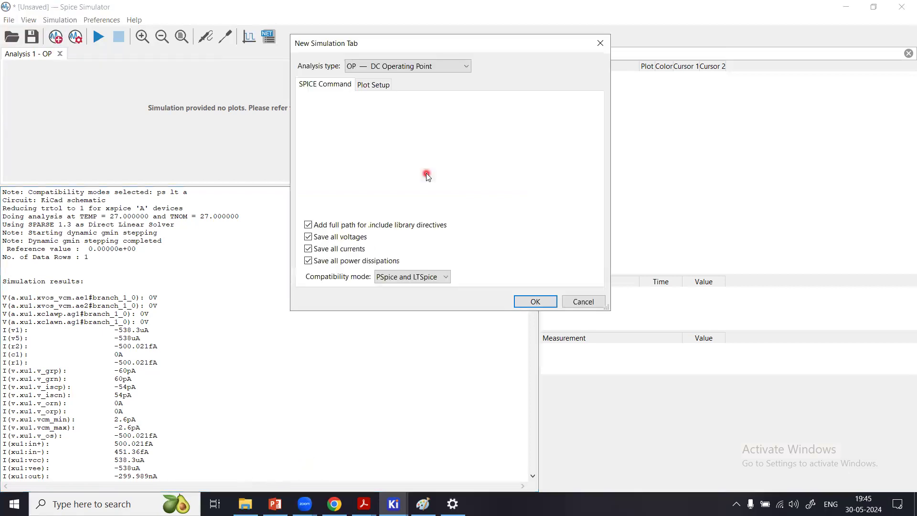
click(413, 66)
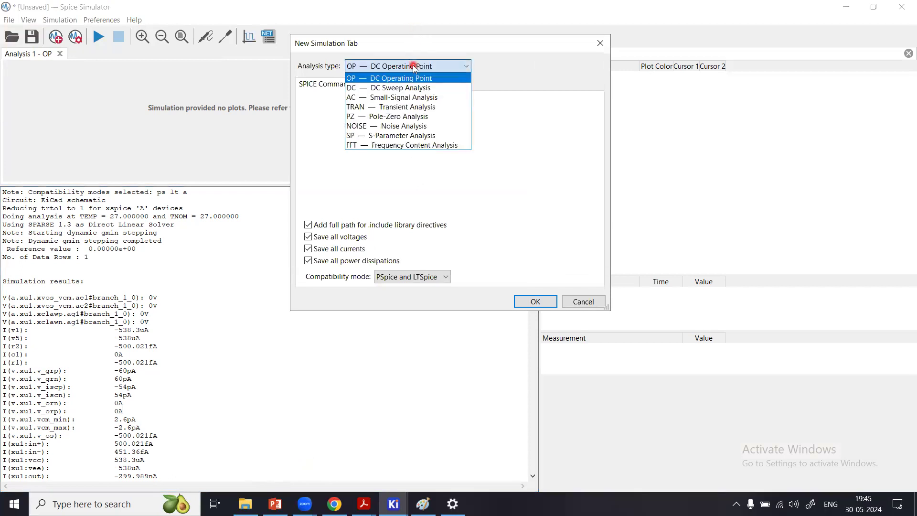
click(394, 98)
click(411, 105)
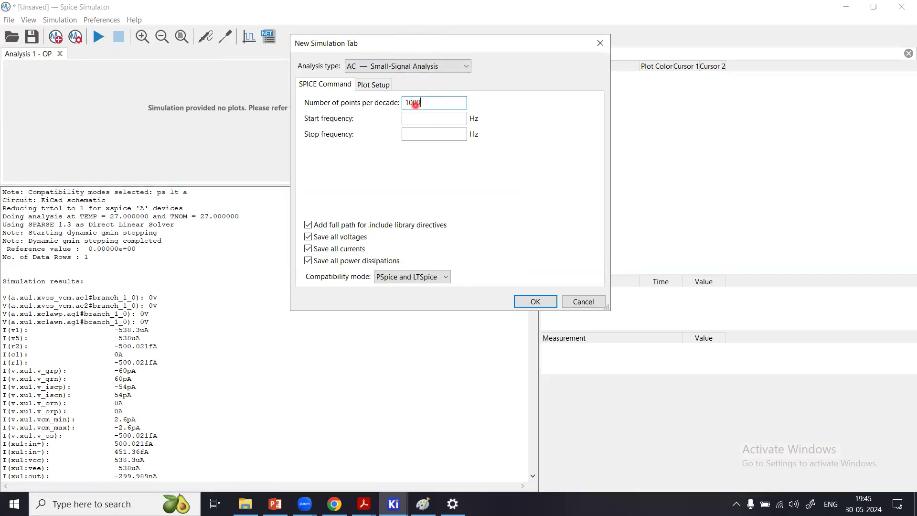
click(416, 120)
click(414, 135)
text(1)
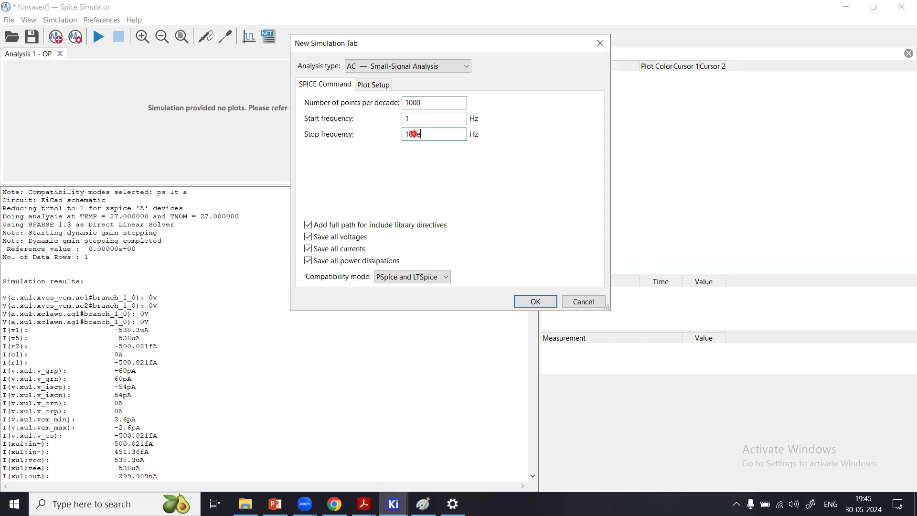
text(00e6)
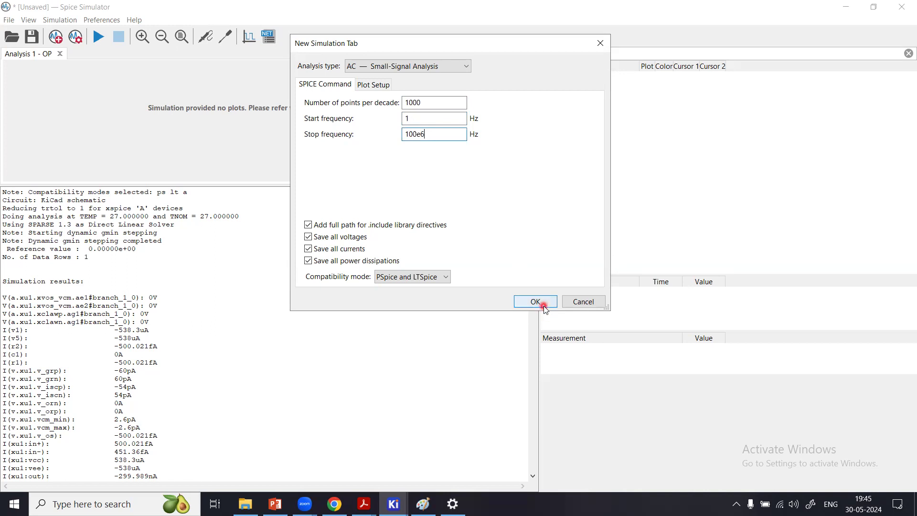
click(535, 301)
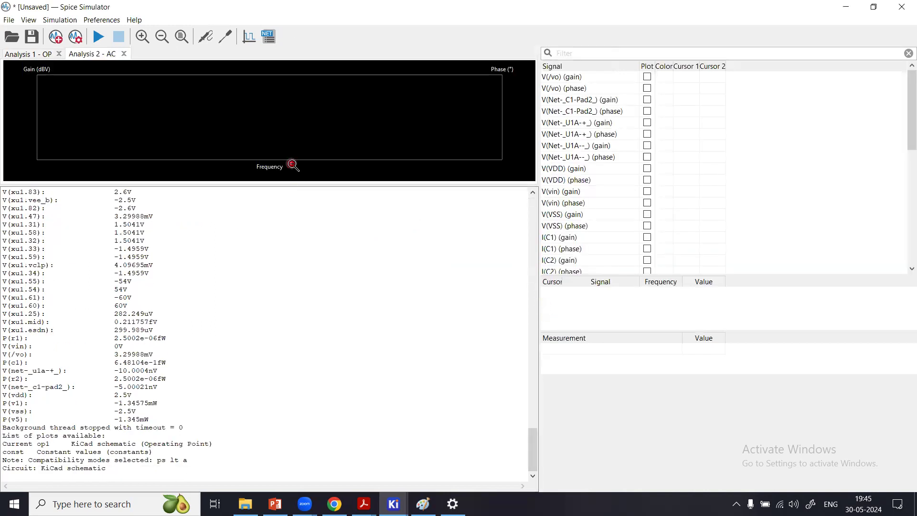
drag(287, 186, 308, 419)
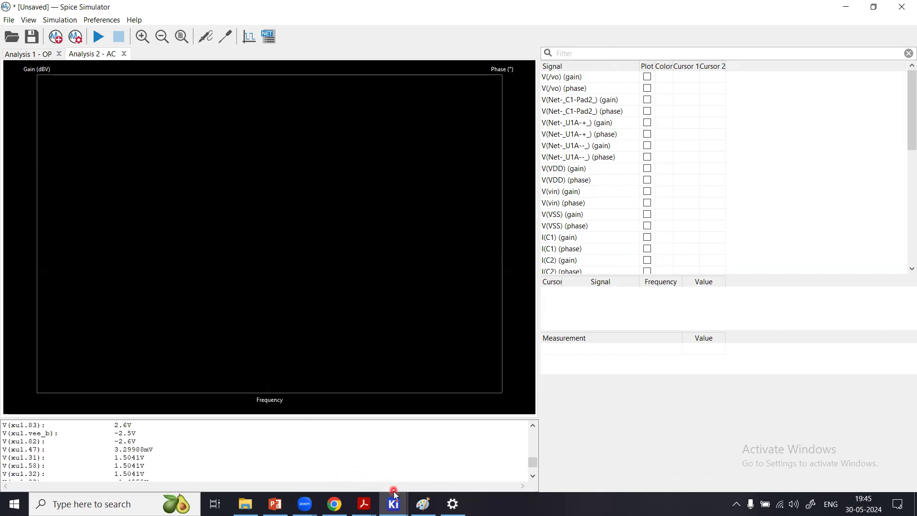
Step: Switch between the simulator and the schematic to examine the operating-point labels and the AC parameter of source V4
mouse_move(394, 502)
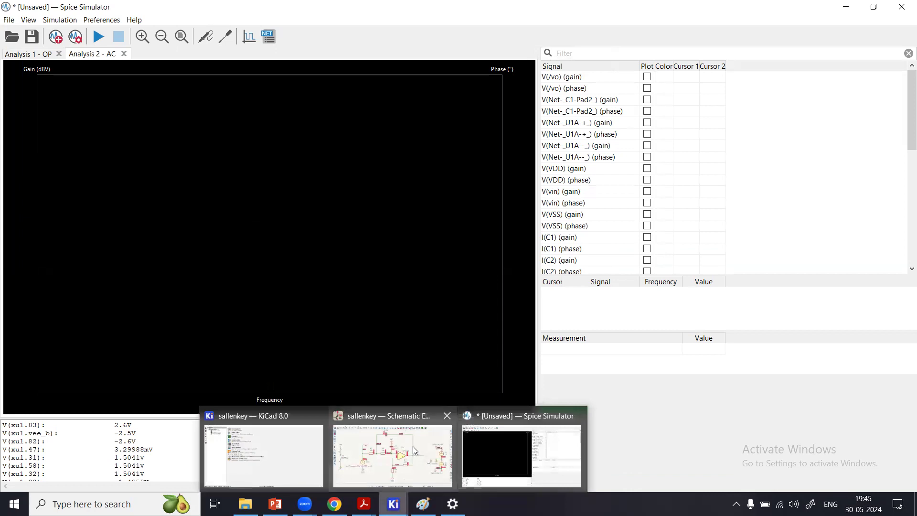
click(413, 446)
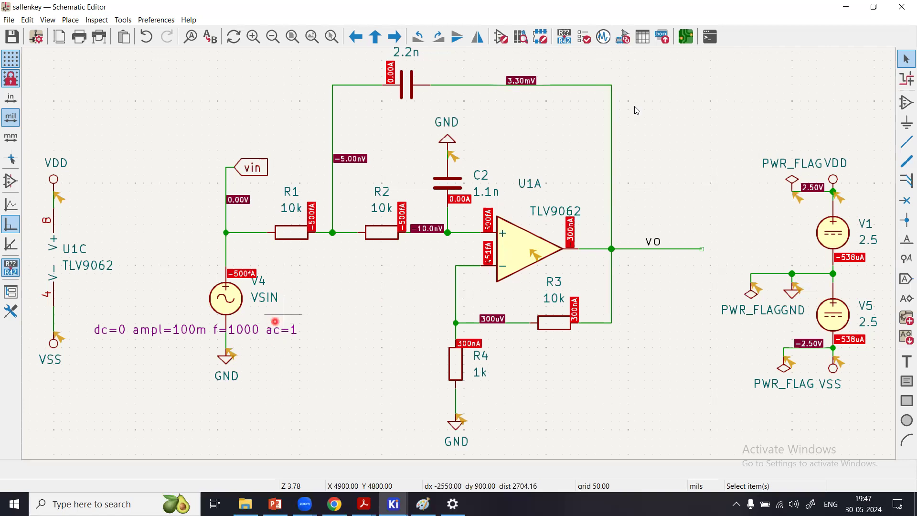
click(604, 38)
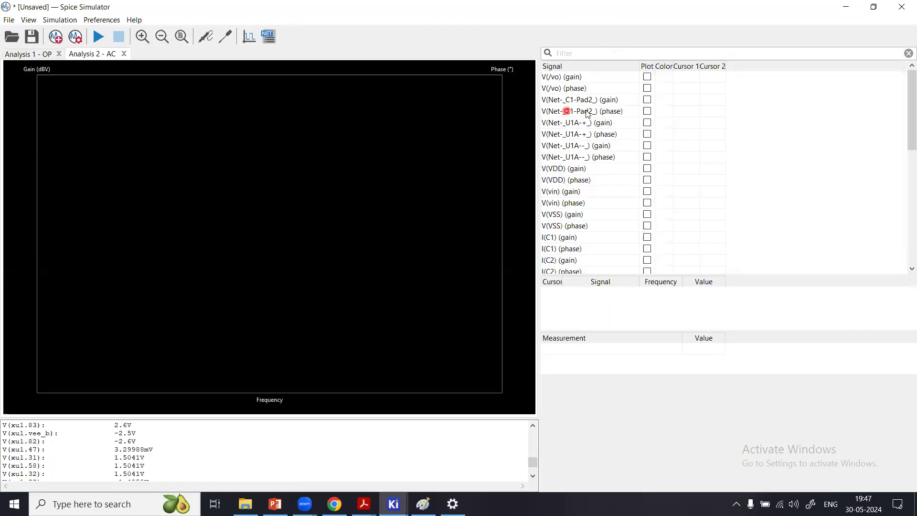
click(393, 504)
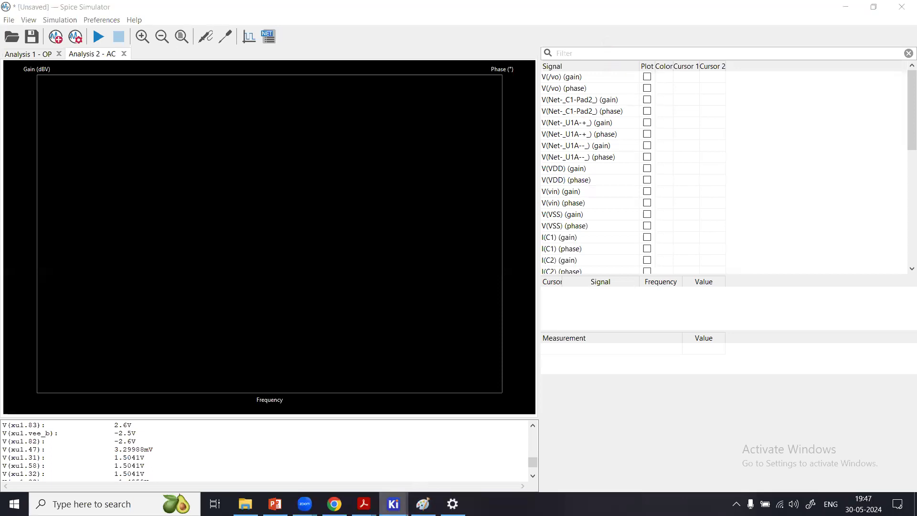
click(404, 456)
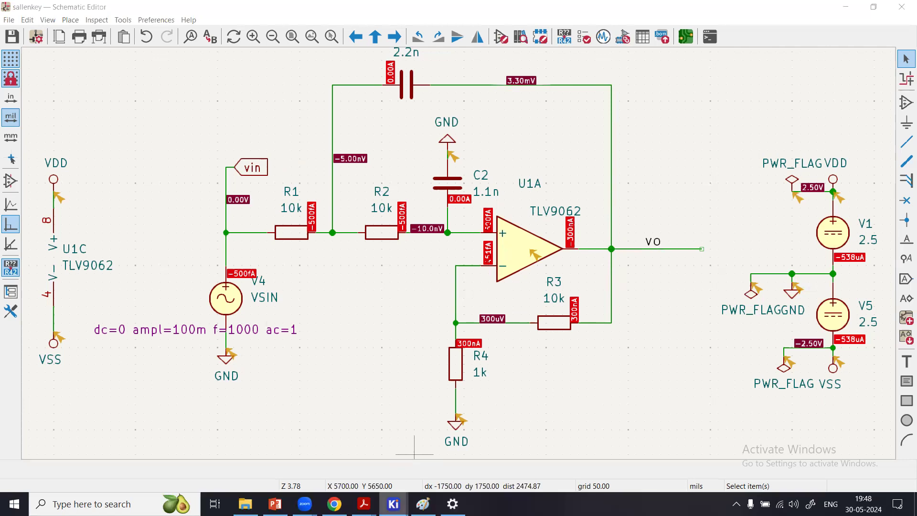
Step: Run the AC analysis in the simulator and plot the gain and phase of V(/vo)
mouse_move(393, 504)
click(517, 454)
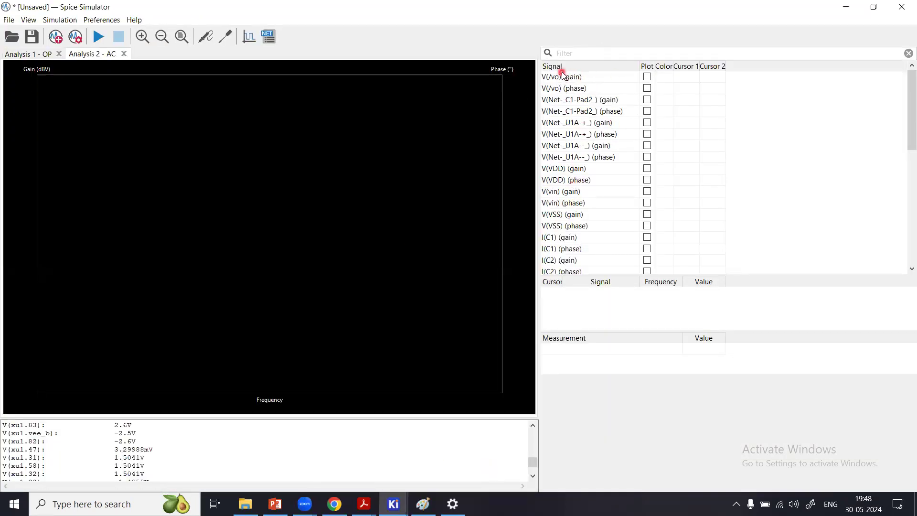
click(100, 37)
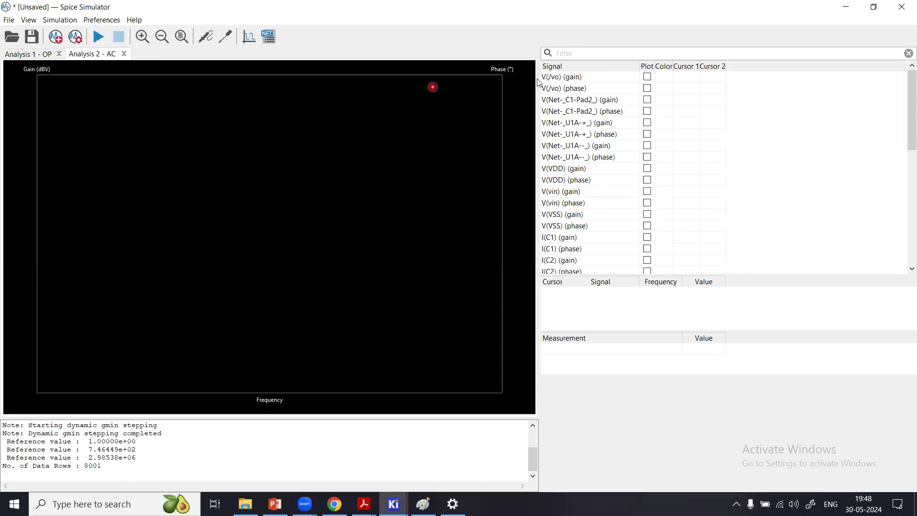
click(651, 77)
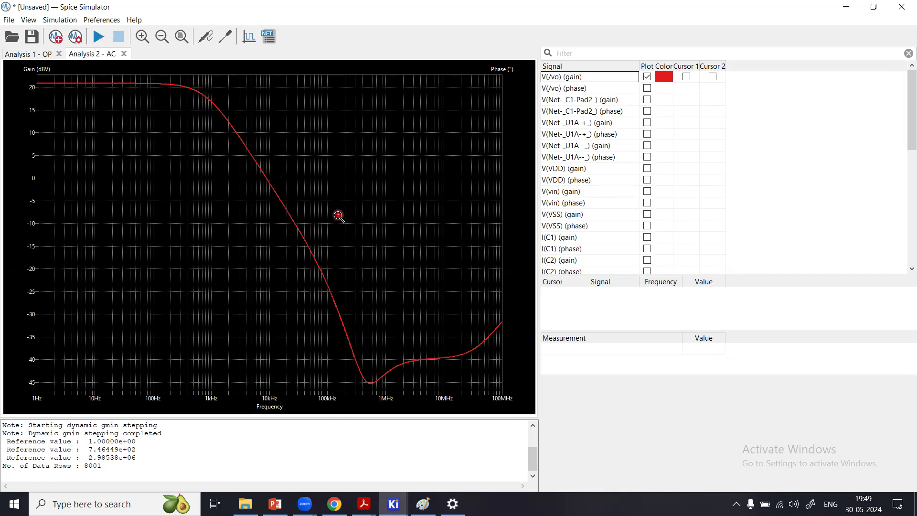
click(648, 88)
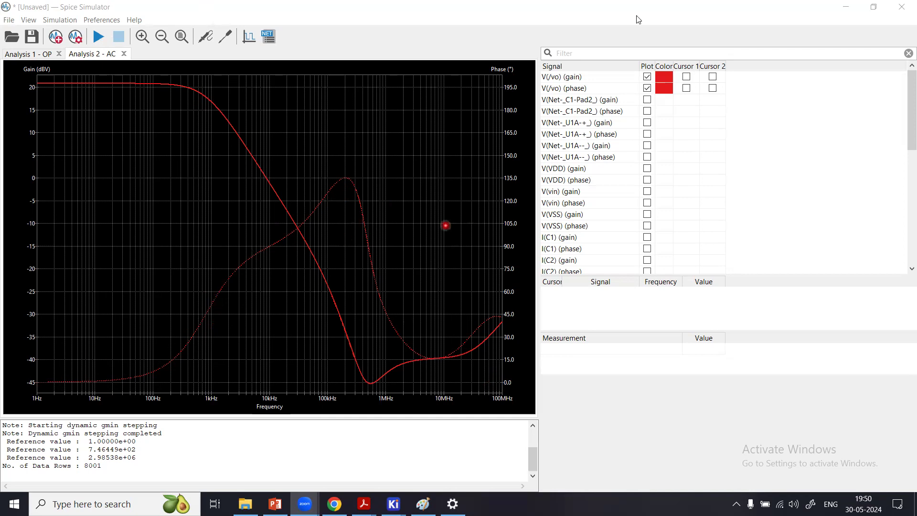
Step: Change the color of the V(/vo) phase trace to yellow, #E4CE49FF
click(670, 92)
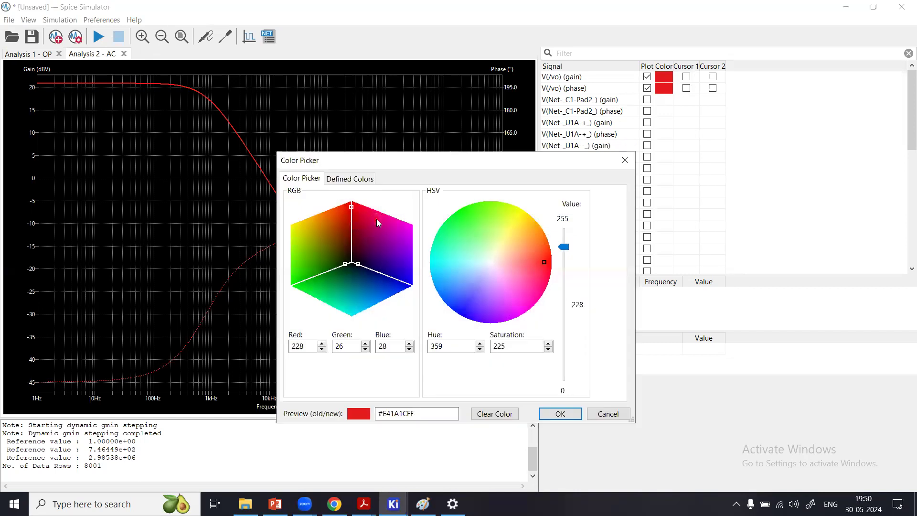
click(516, 229)
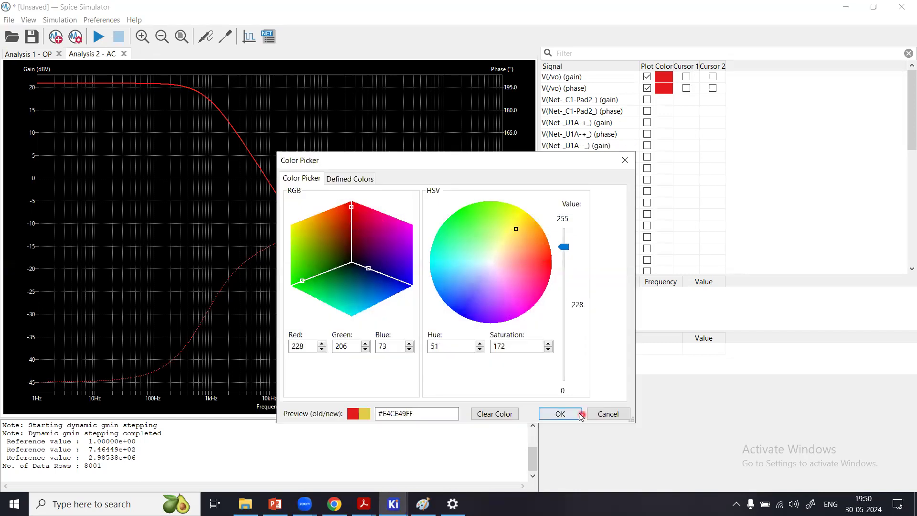
click(560, 414)
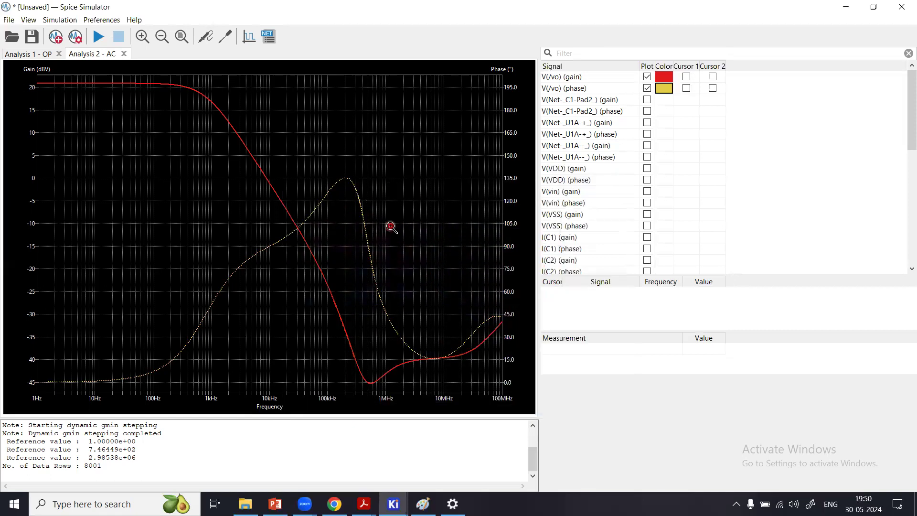
Step: Switch to the schematic to examine the filter circuit, and return to the simulator
click(394, 505)
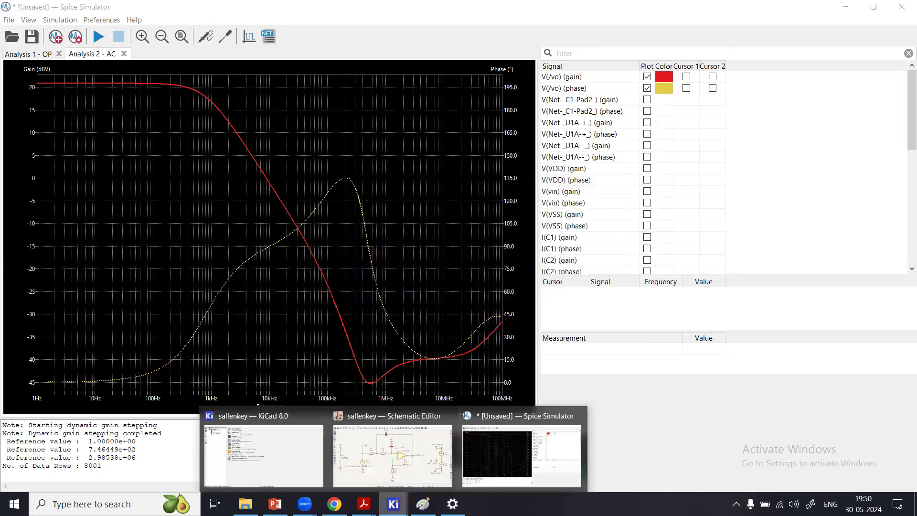
click(432, 459)
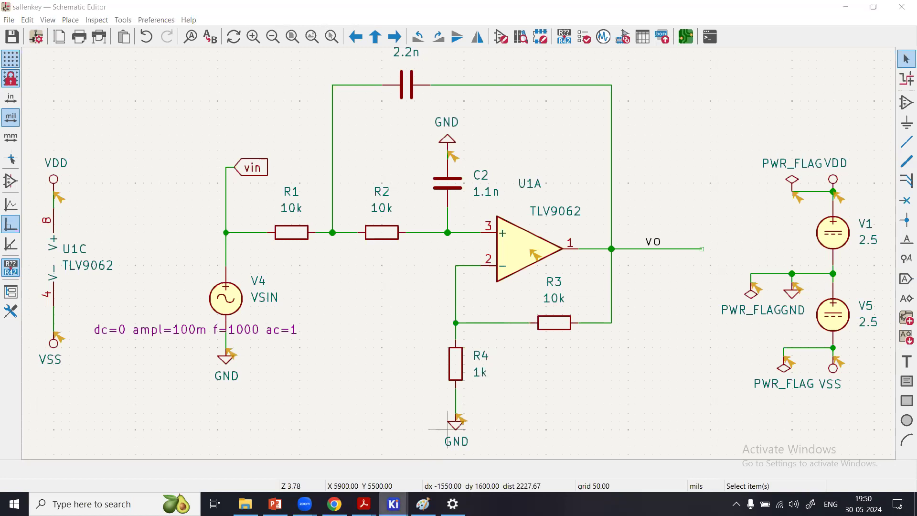
mouse_move(393, 503)
click(509, 442)
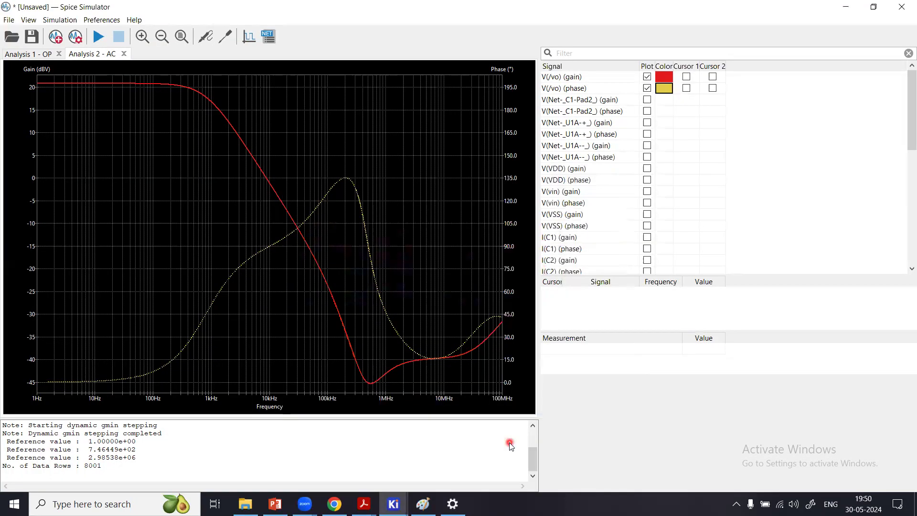
Step: Open the SPICE netlist, examine the model include, probe, AC command and component lines, and close it
click(268, 38)
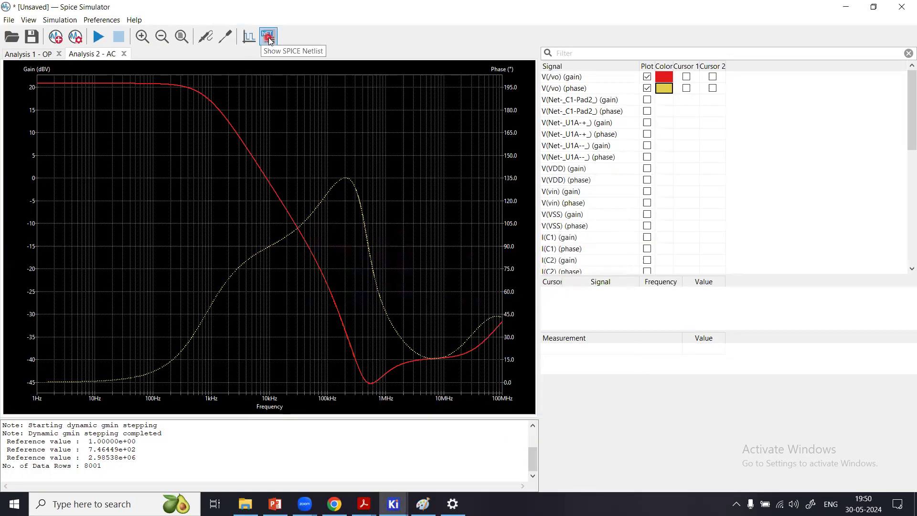
click(270, 41)
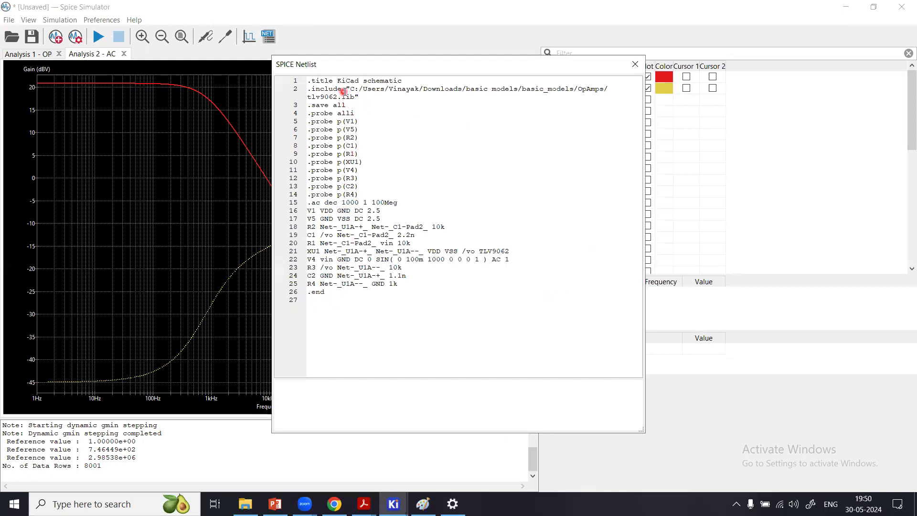
click(390, 213)
click(636, 64)
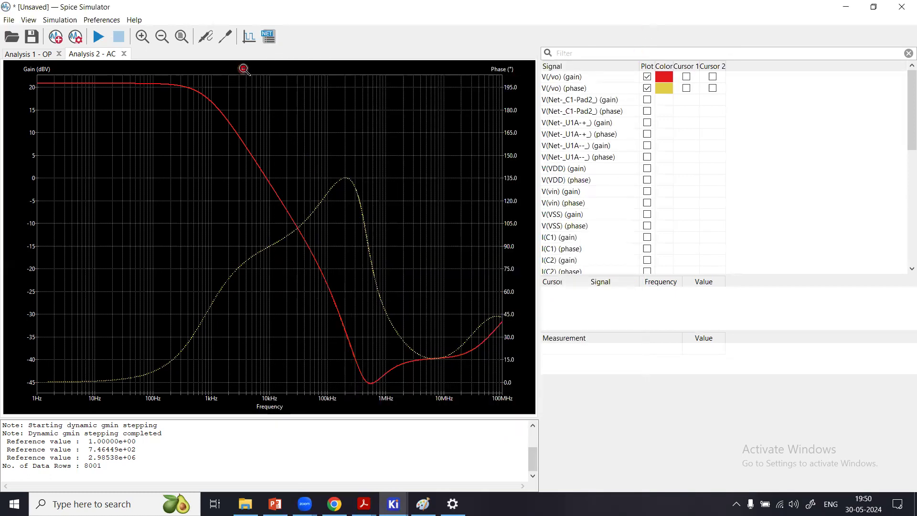
click(254, 40)
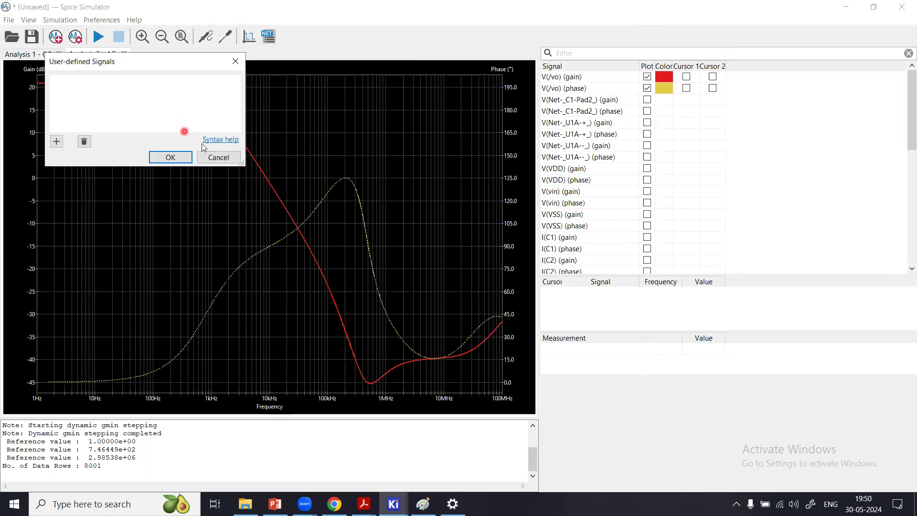
click(57, 141)
click(215, 158)
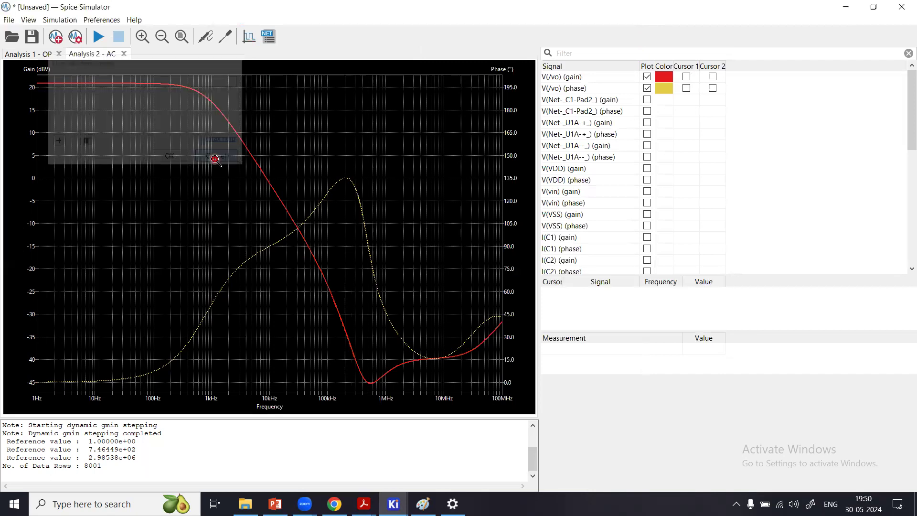
Step: Add resistor R3 as a tuned value from the schematic, and tune it to 5k and up to 20k
click(227, 45)
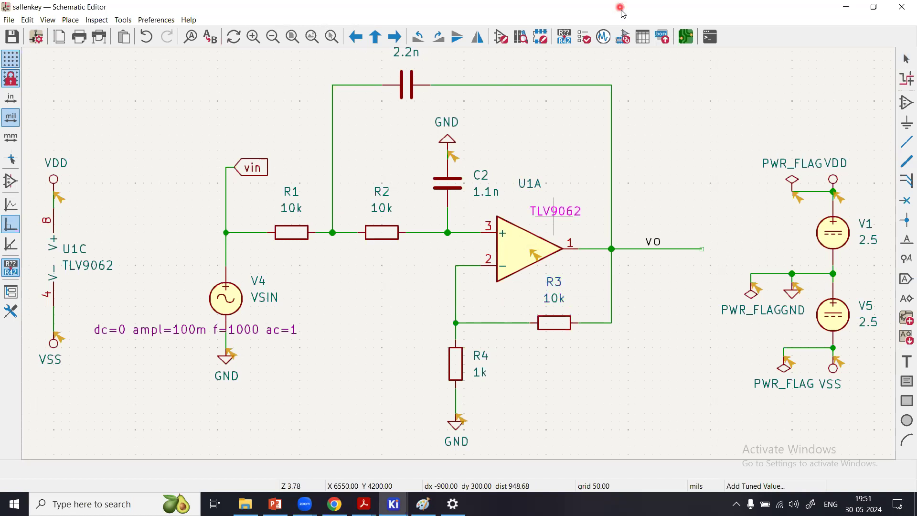
click(604, 38)
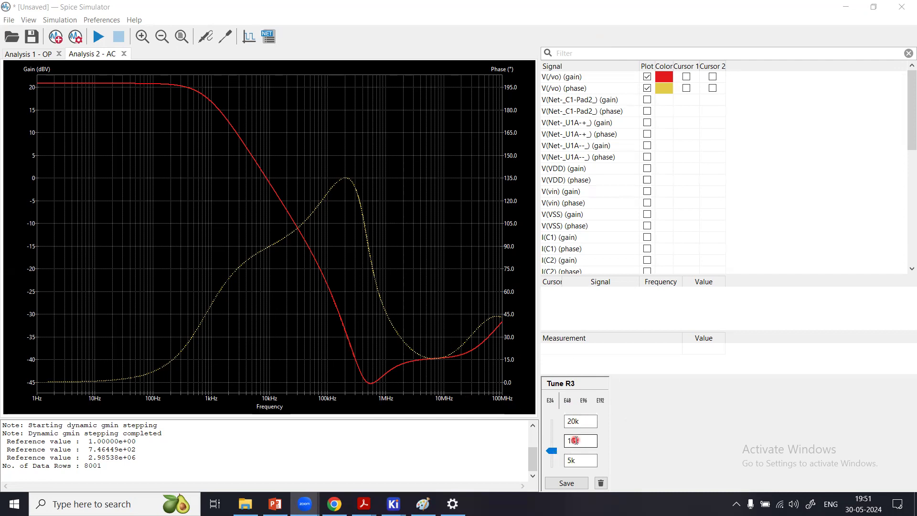
click(553, 453)
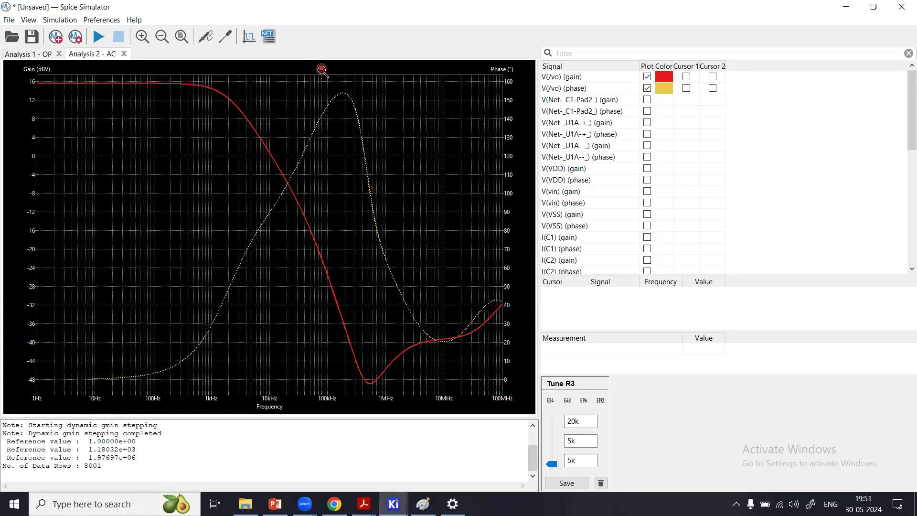
click(552, 465)
drag(553, 470, 554, 414)
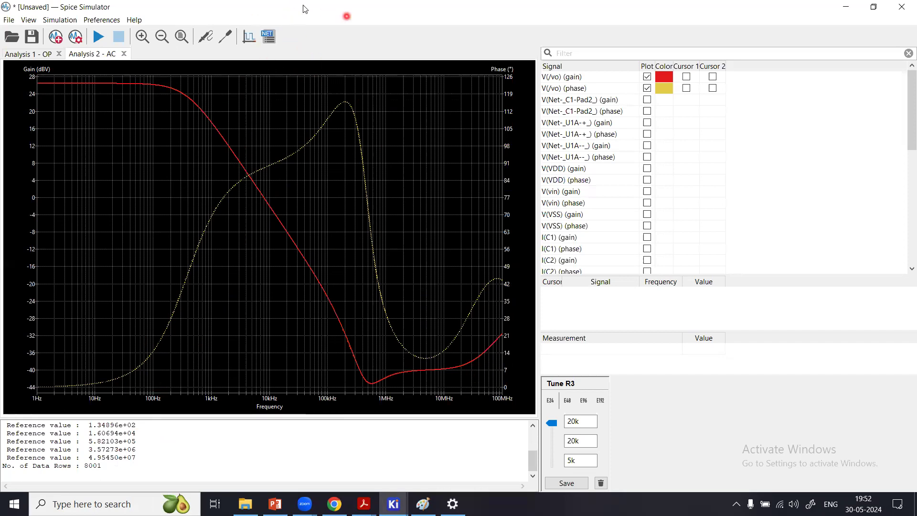
Step: Add capacitor C2 as a second tuned value from the schematic and return to the simulator
click(310, 21)
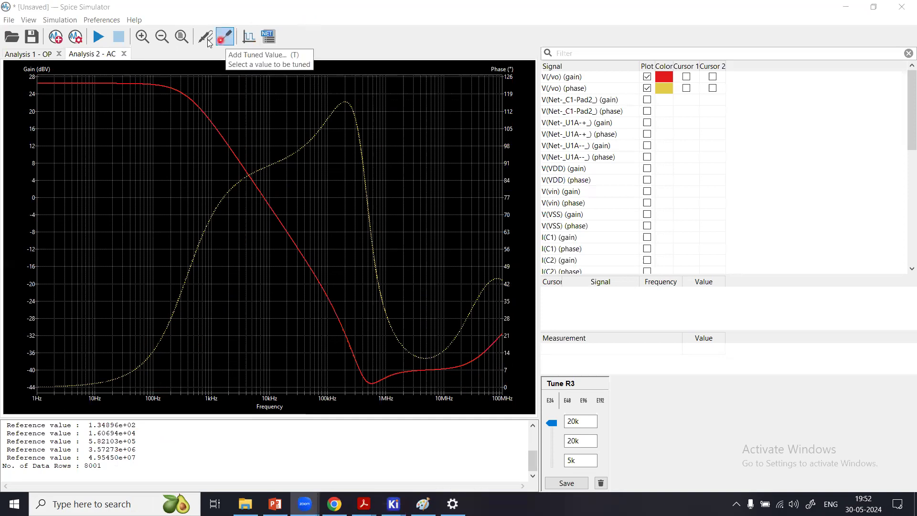
click(225, 37)
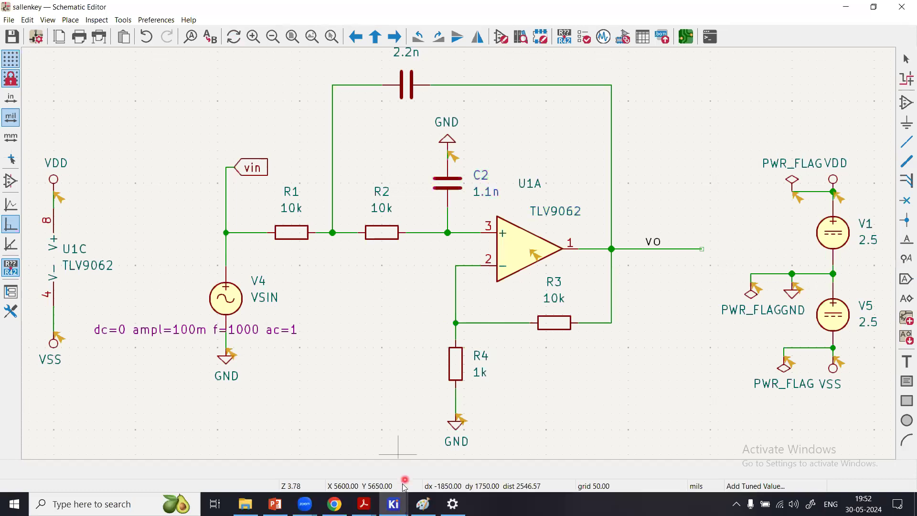
click(393, 504)
click(520, 480)
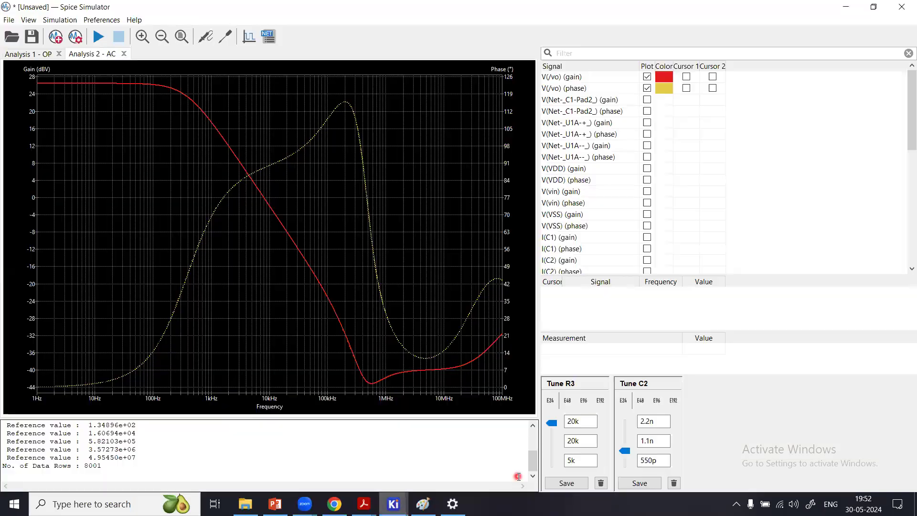
Step: Tune C2 to 550p, 2.2n and 1.21n to compare the responses, and remove its tuner
click(643, 385)
click(640, 461)
drag(625, 451, 630, 470)
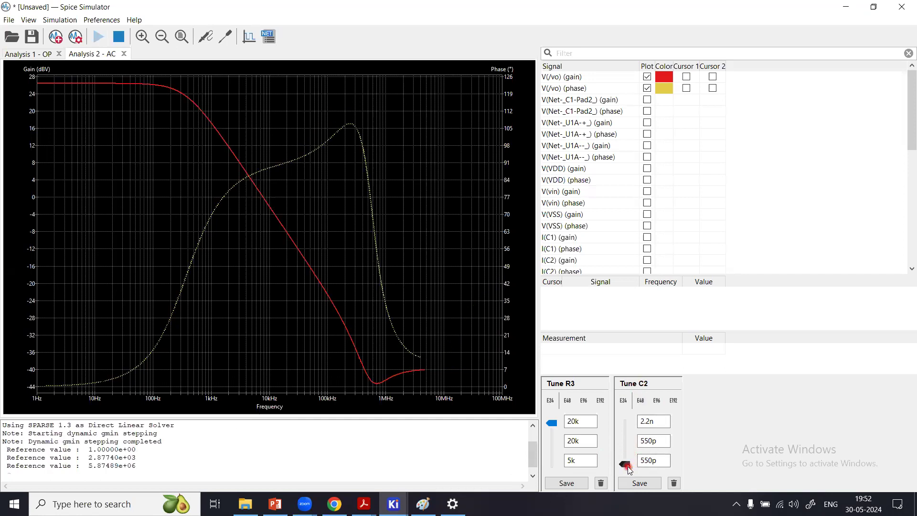
drag(630, 470, 629, 424)
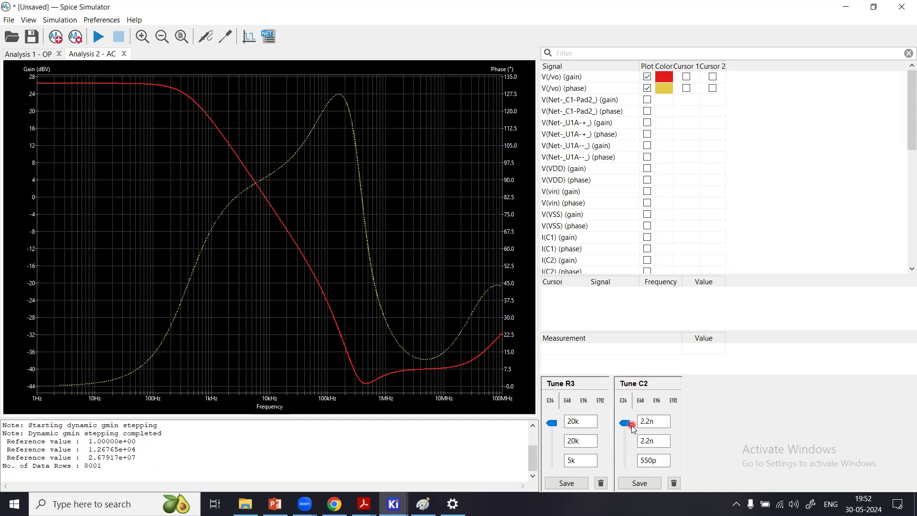
drag(625, 423, 626, 453)
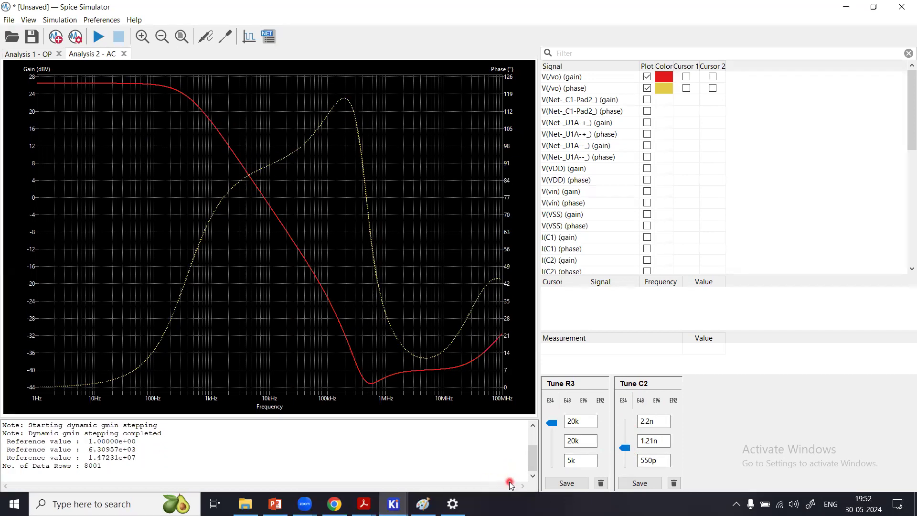
click(675, 483)
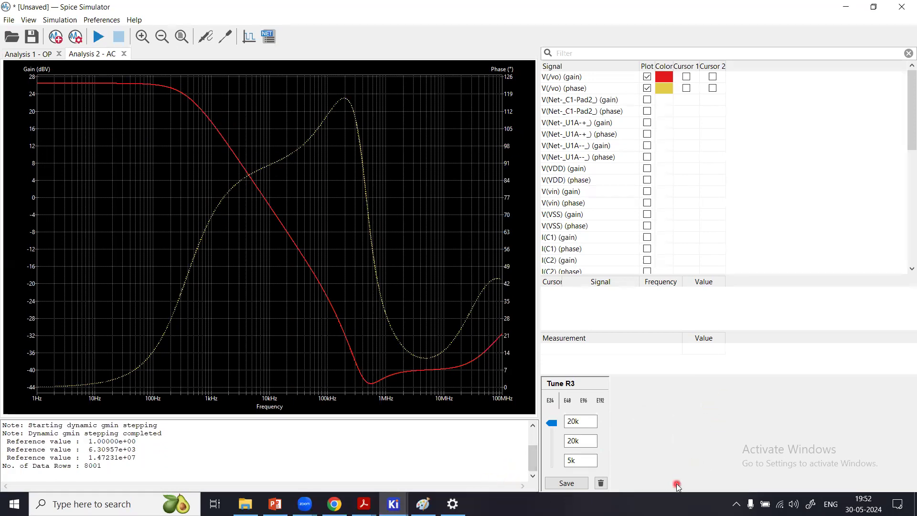
Step: Add the feedback capacitor C1 as a tuned value, and tune it to 1.1n, 4.4n and back to 1.1n
click(210, 39)
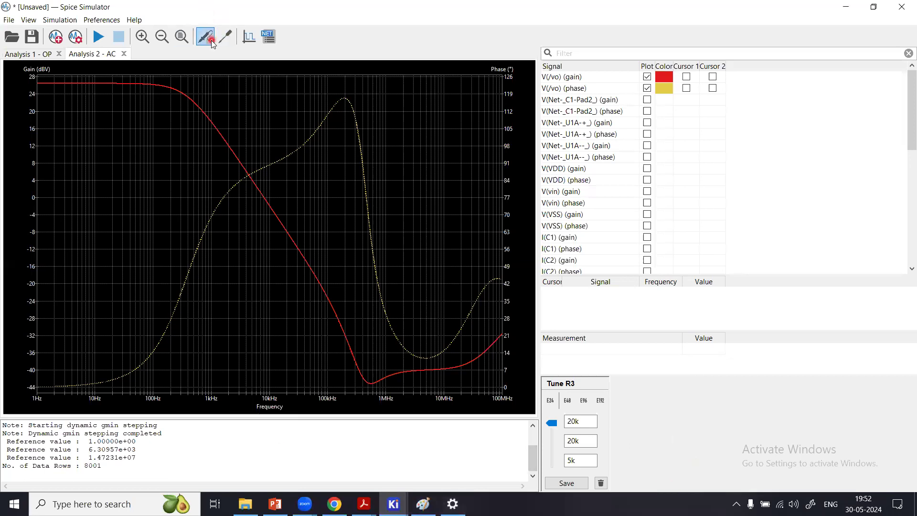
click(226, 36)
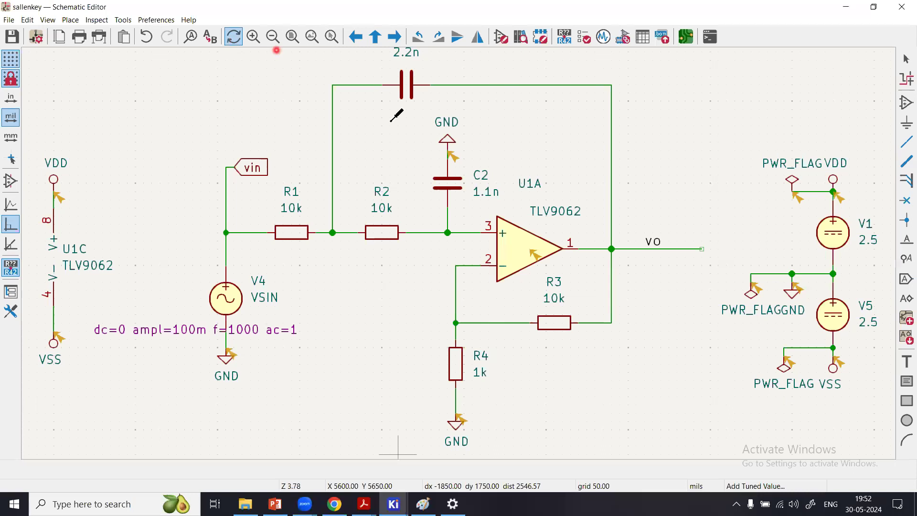
click(406, 93)
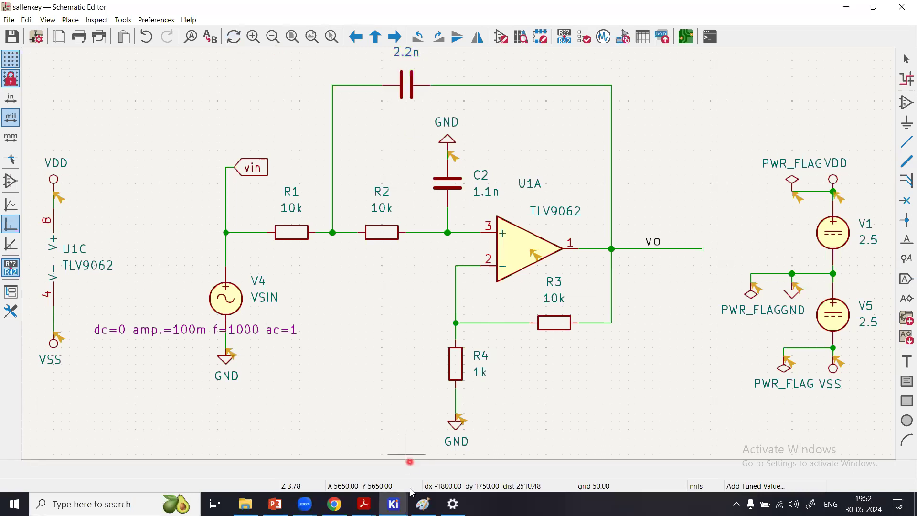
mouse_move(395, 504)
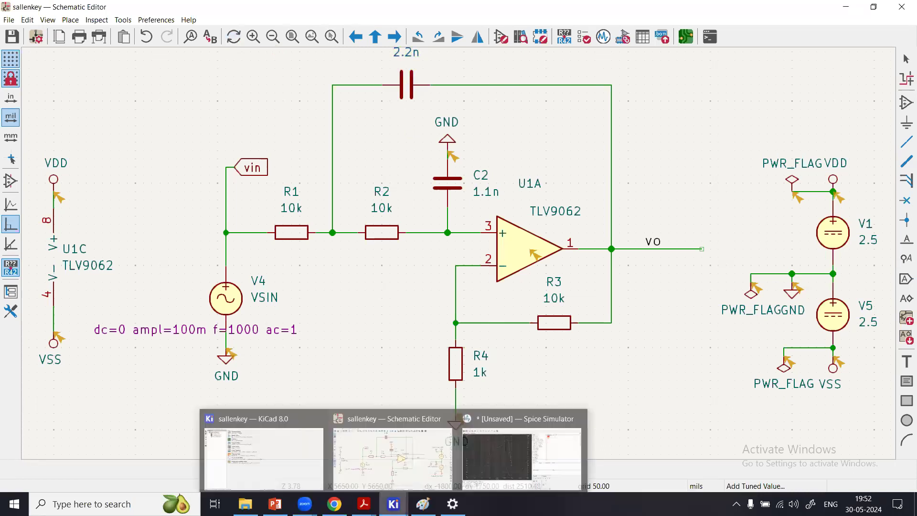
click(502, 475)
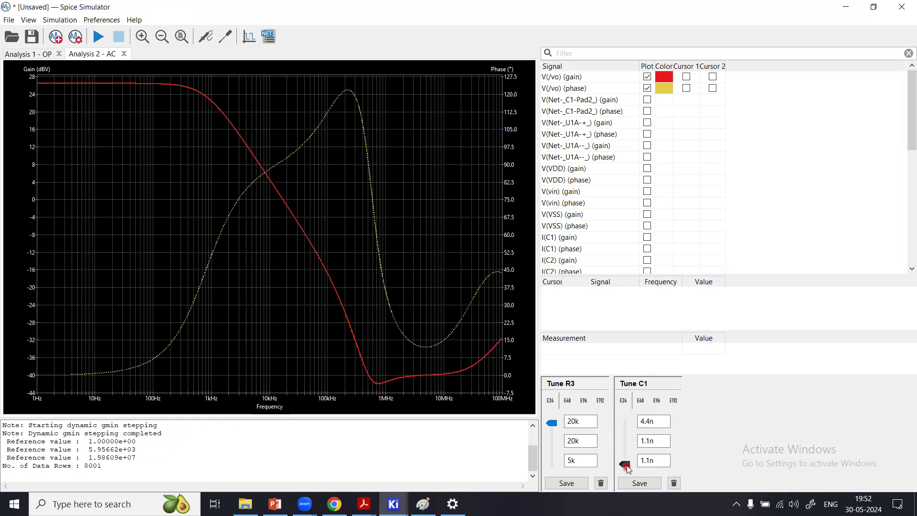
drag(629, 468, 625, 424)
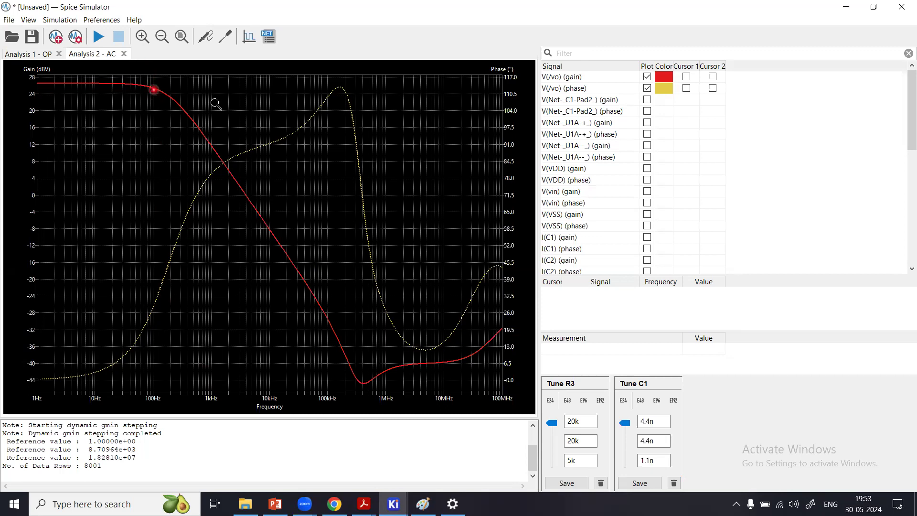
drag(627, 441, 629, 468)
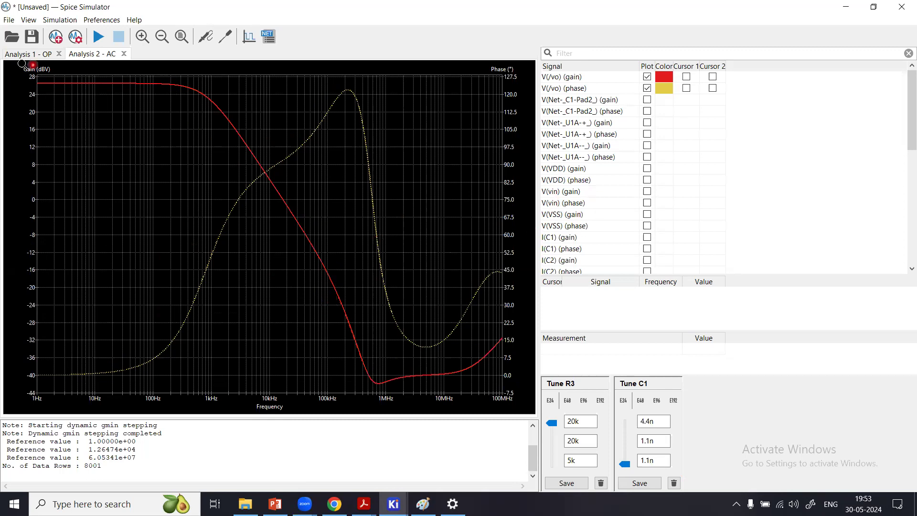
Step: Export the current AC plot as a PNG image named "ac" in the Downloads folder
click(14, 20)
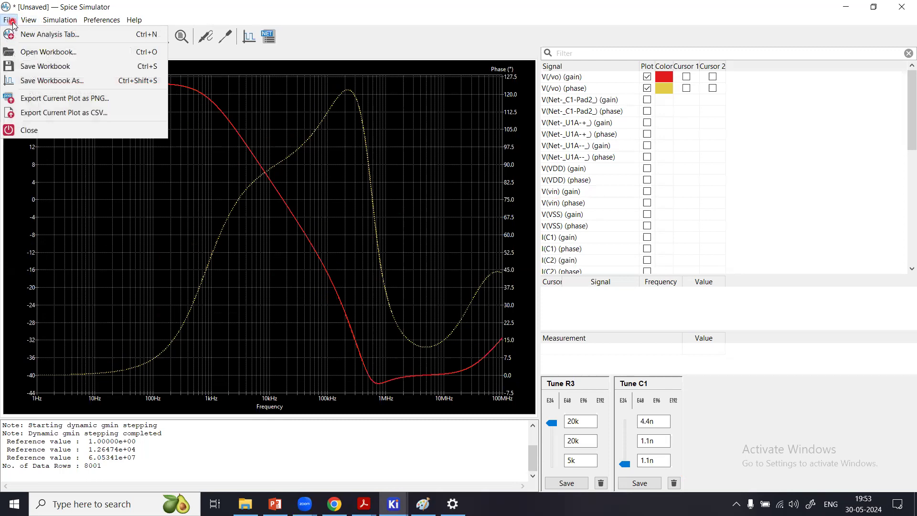
click(39, 99)
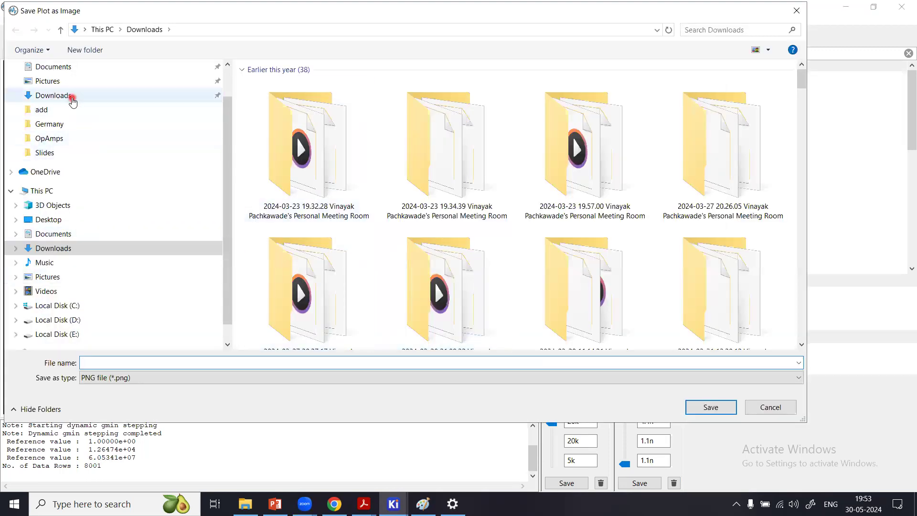
click(72, 101)
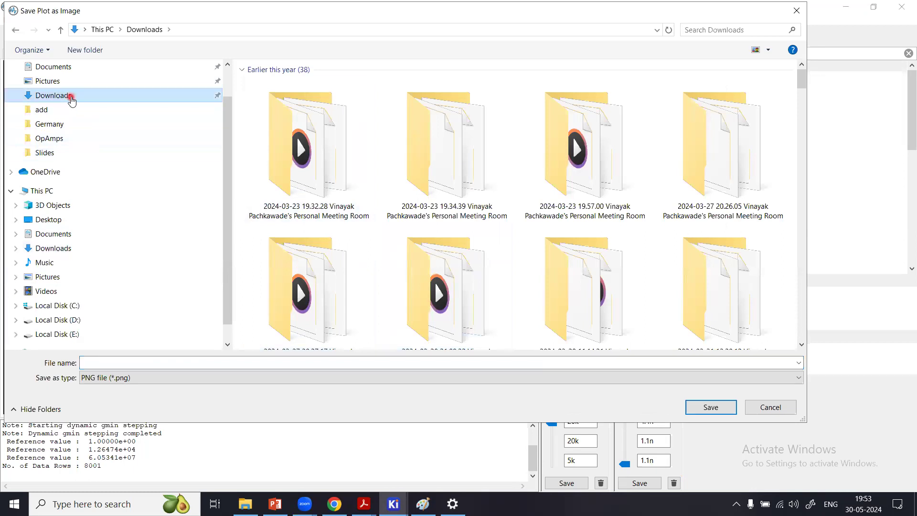
click(157, 364)
text(ac)
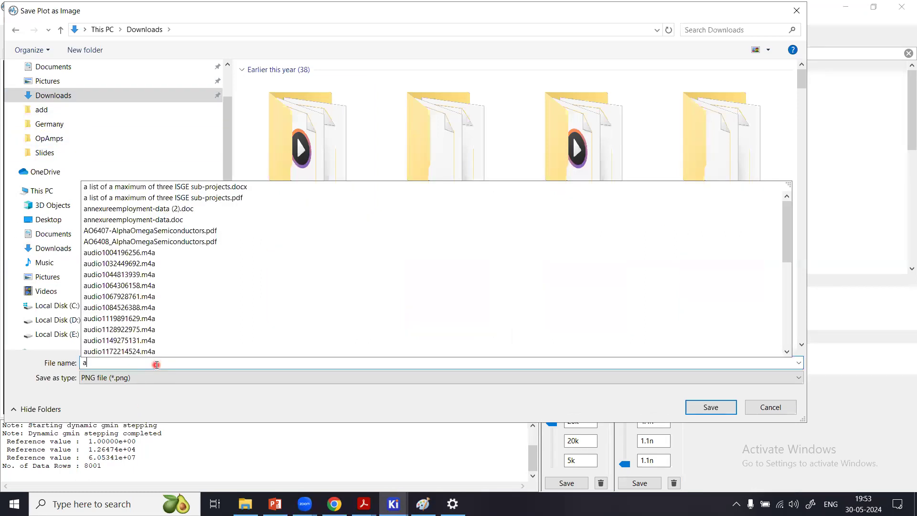
click(699, 413)
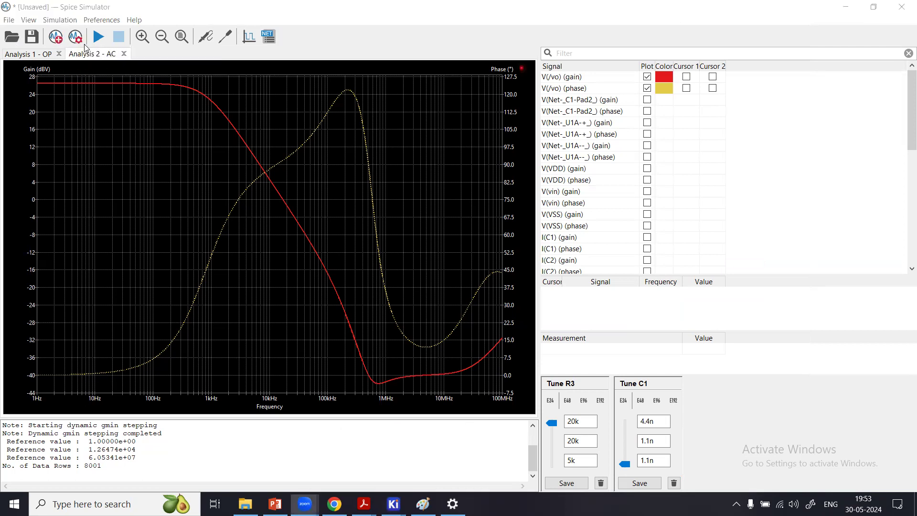
Step: Create a transient analysis with a time step of 0.1u seconds and a final time of 5m seconds
click(56, 41)
click(364, 174)
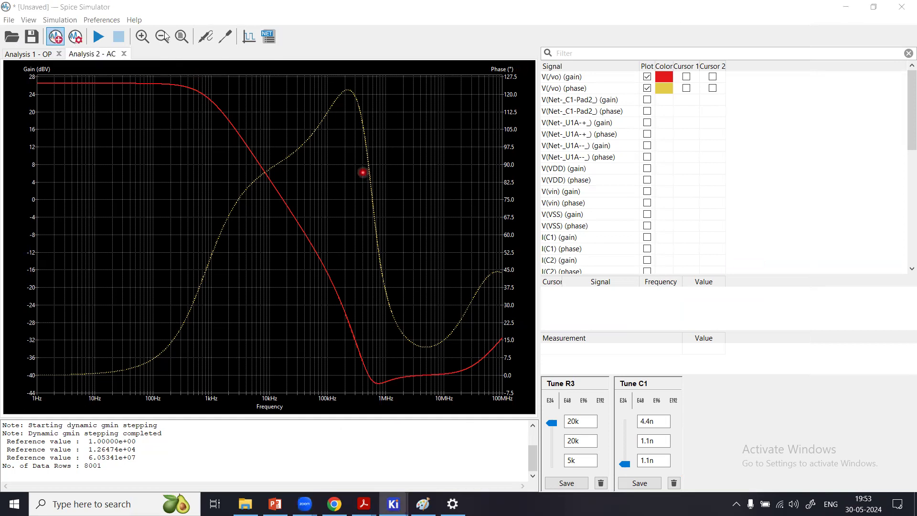
click(464, 65)
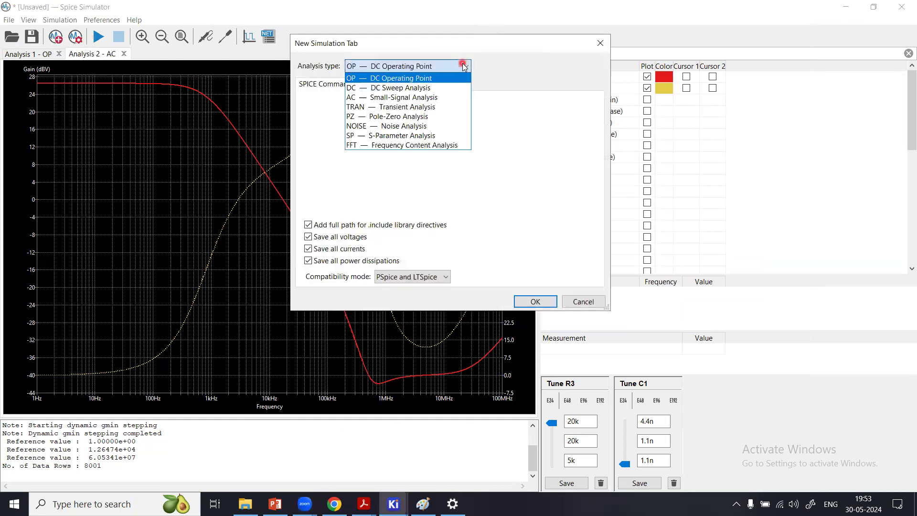
click(412, 106)
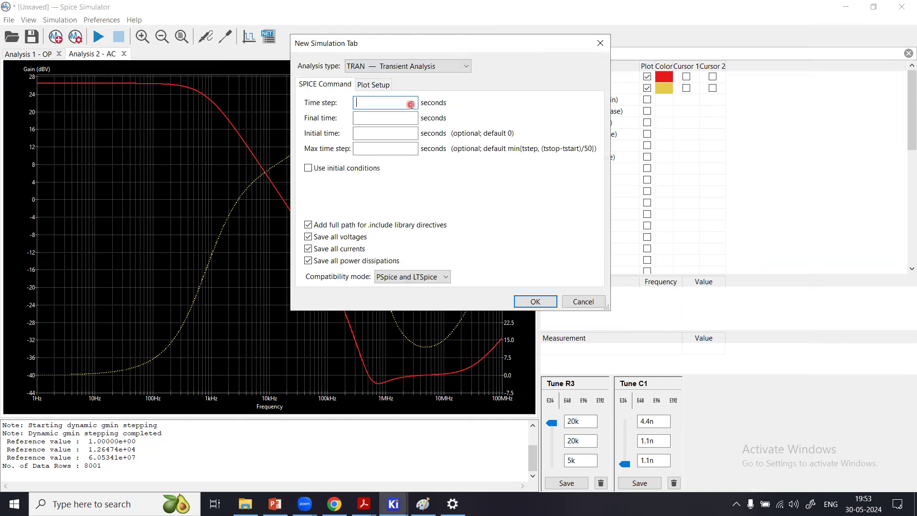
drag(486, 44, 259, 177)
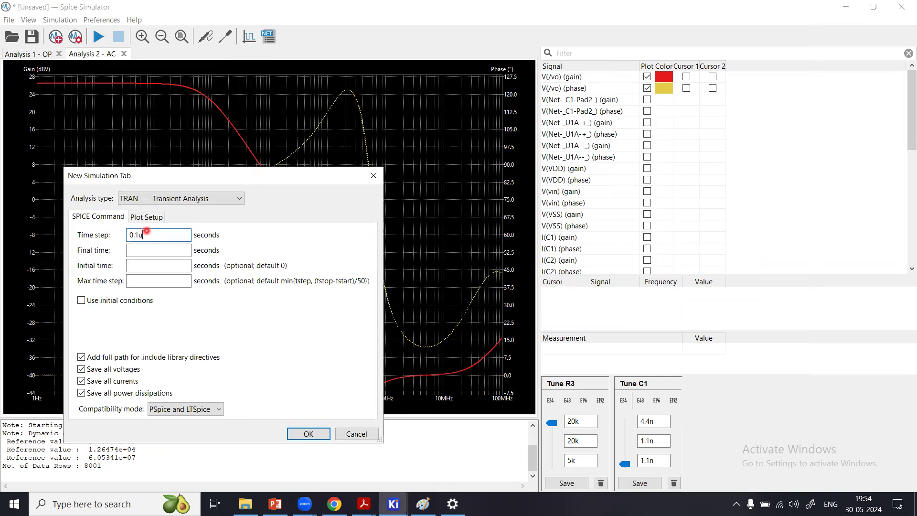
click(142, 248)
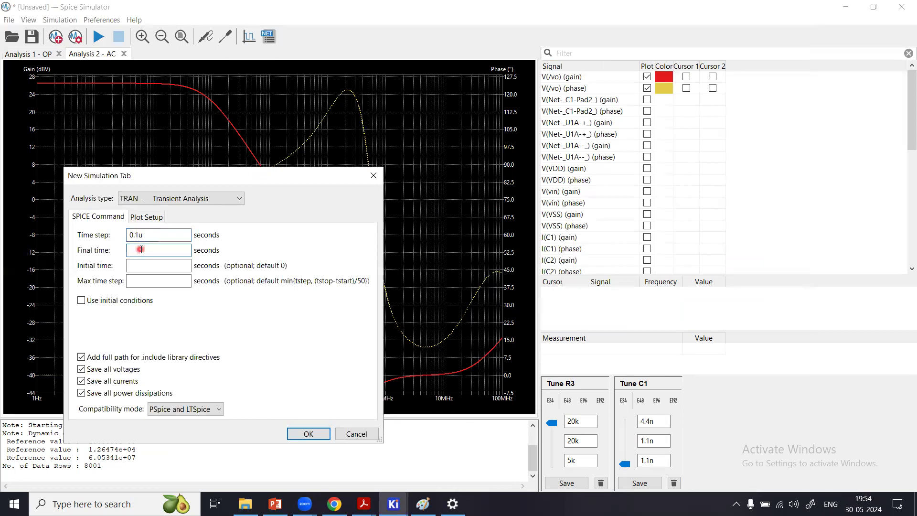
text(1)
click(144, 265)
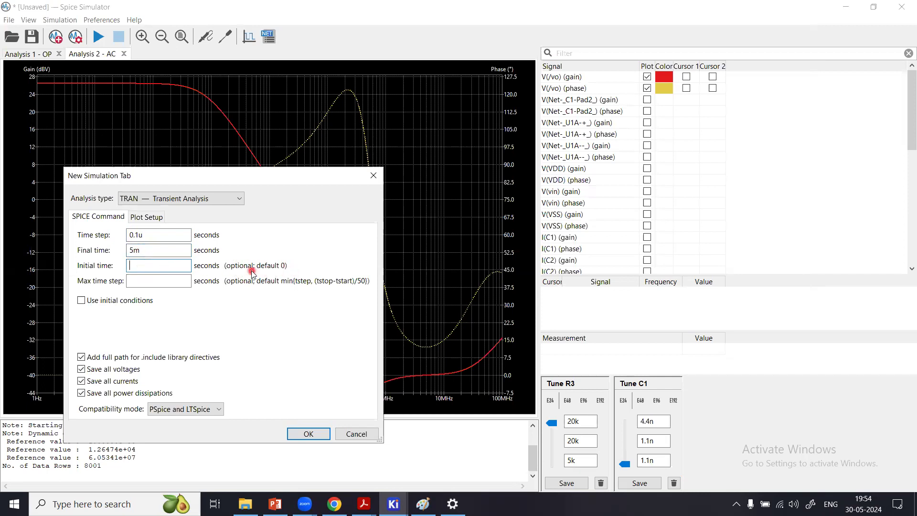
click(309, 434)
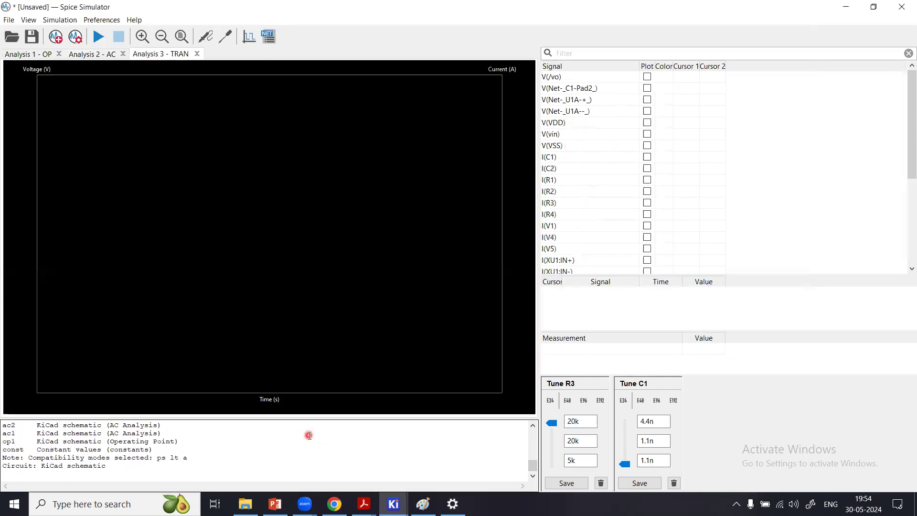
Step: Check the parameters of the sine source V4 in the Schematic Editor and return to the Spice Simulator
click(393, 503)
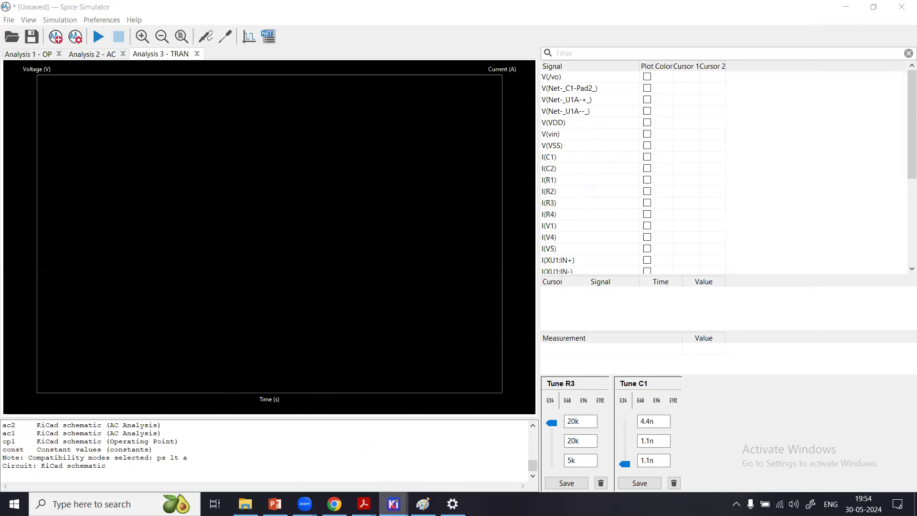
click(404, 462)
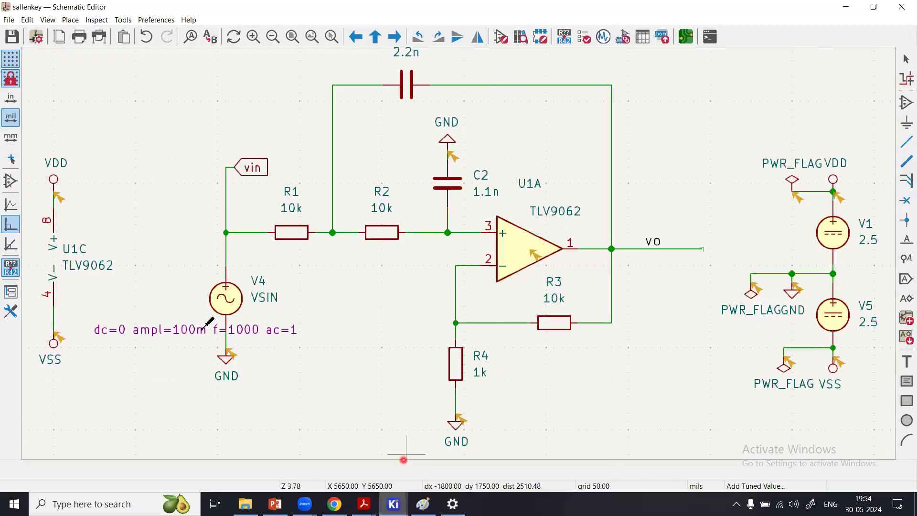
click(247, 289)
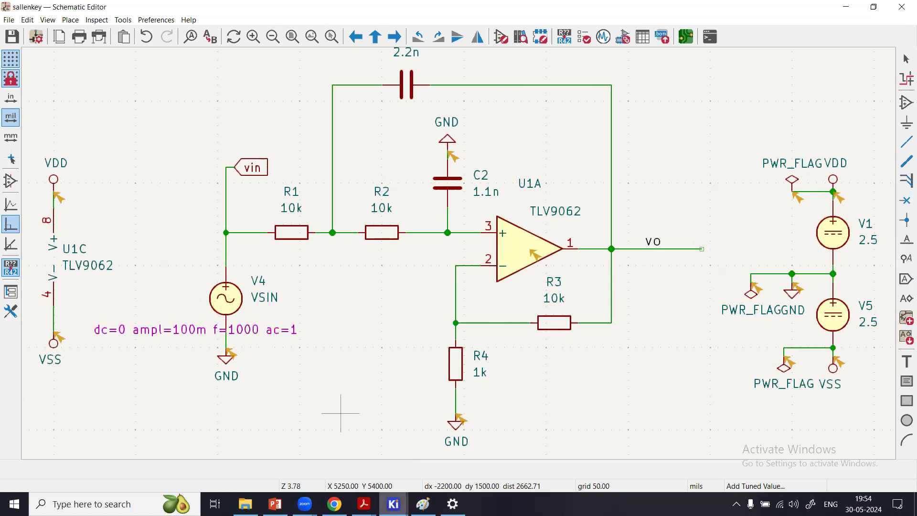
click(393, 504)
click(504, 459)
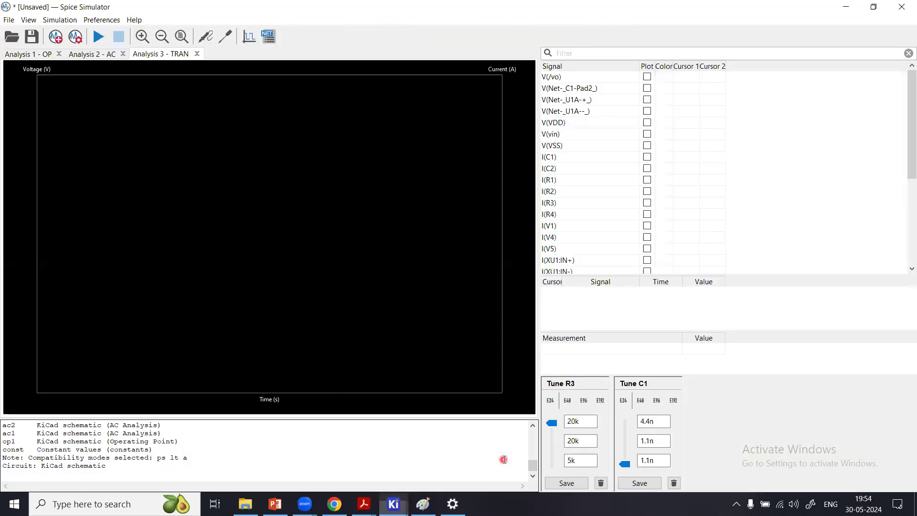
Step: Run the transient analysis and enlarge the simulation log area to follow its progress
click(93, 54)
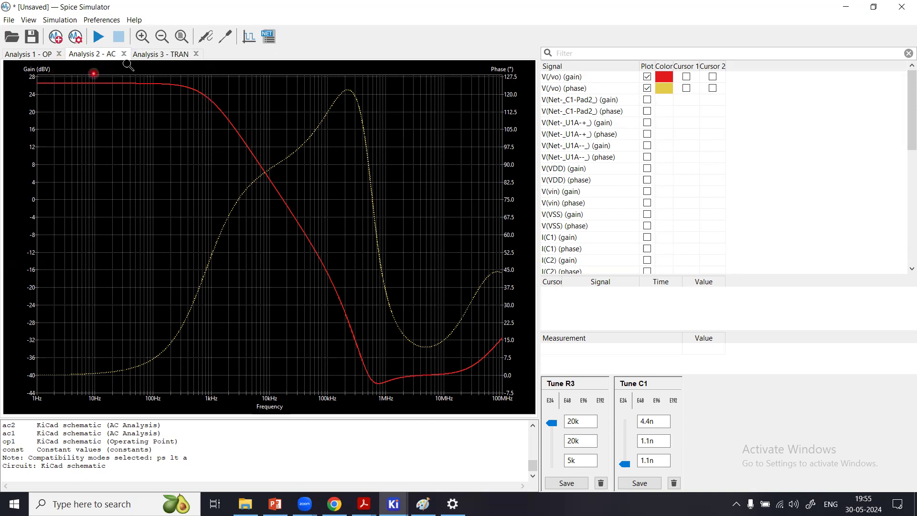
click(147, 54)
click(98, 40)
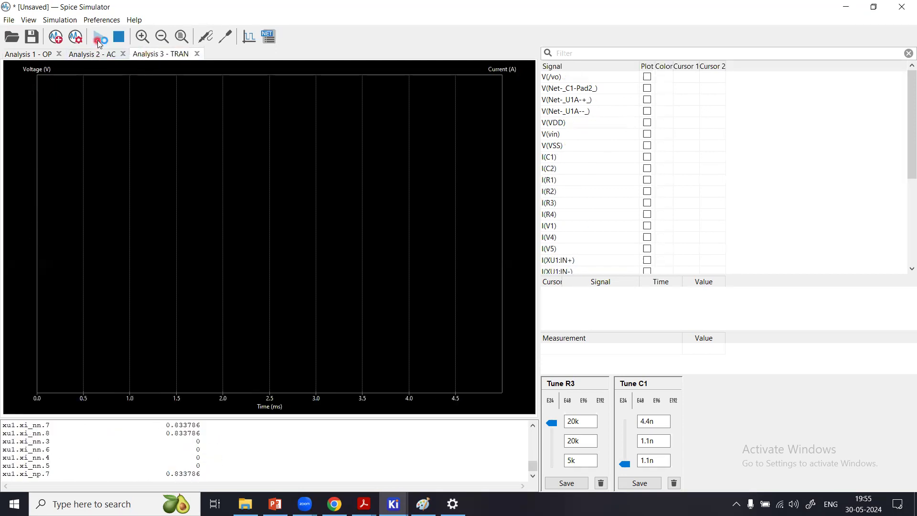
click(135, 446)
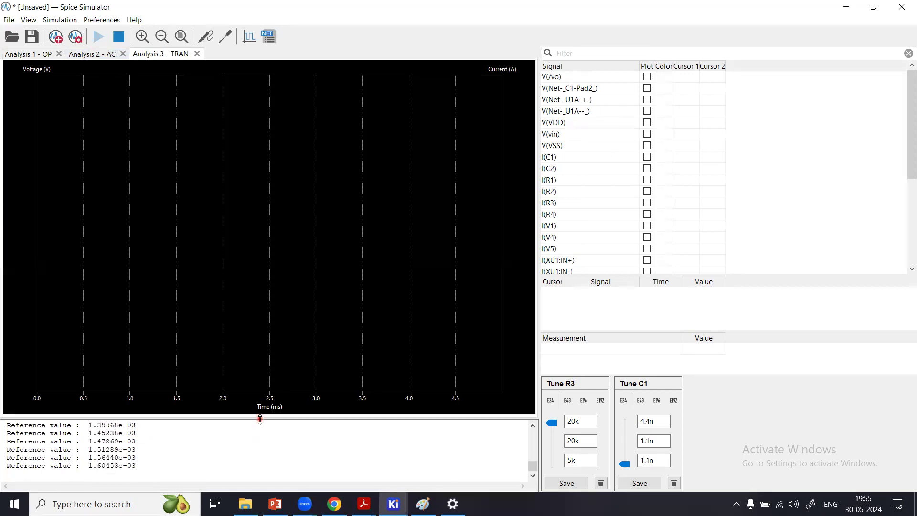
drag(260, 419, 266, 371)
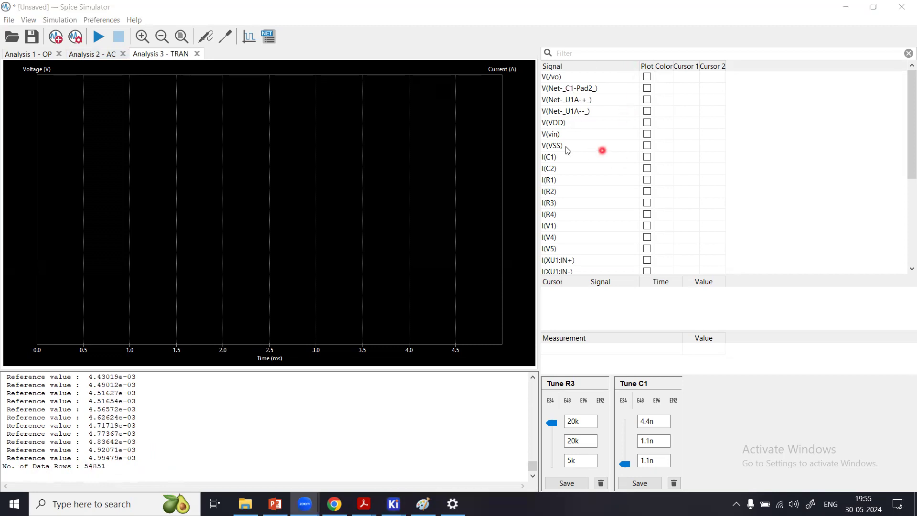
Step: Plot V(vin) with both cursors enabled and place them on adjacent troughs at about 1.76 ms and 2.73 ms
click(648, 135)
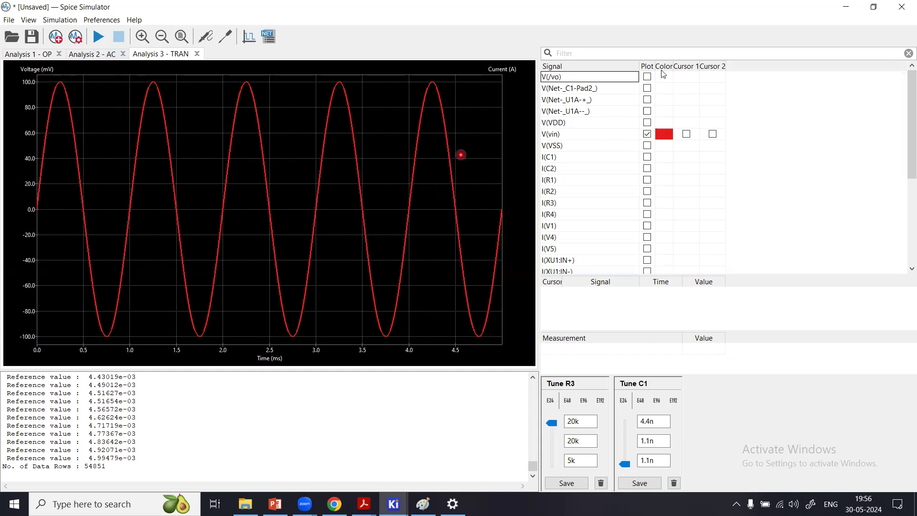
click(691, 71)
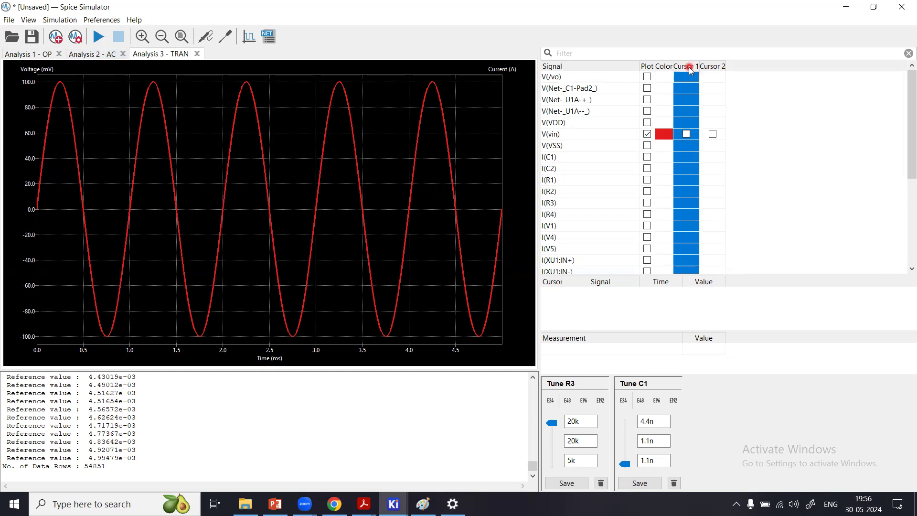
click(686, 134)
click(713, 134)
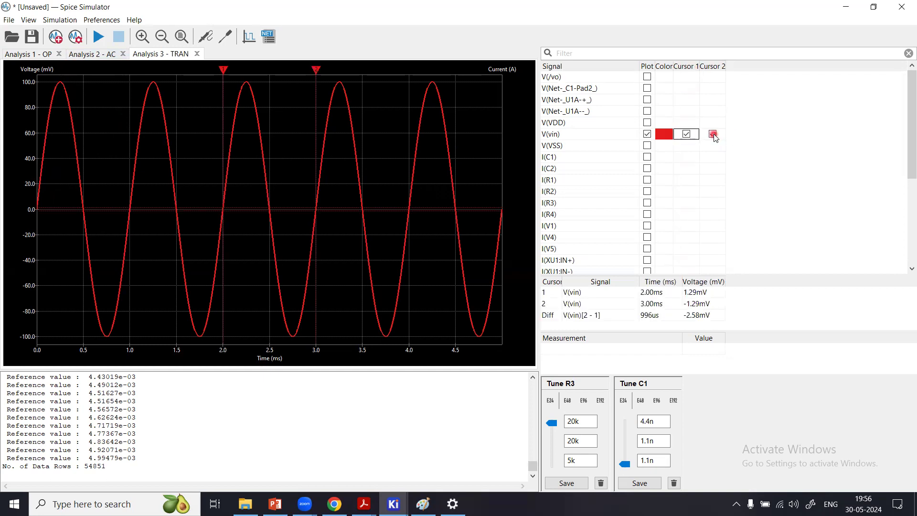
drag(221, 69, 199, 70)
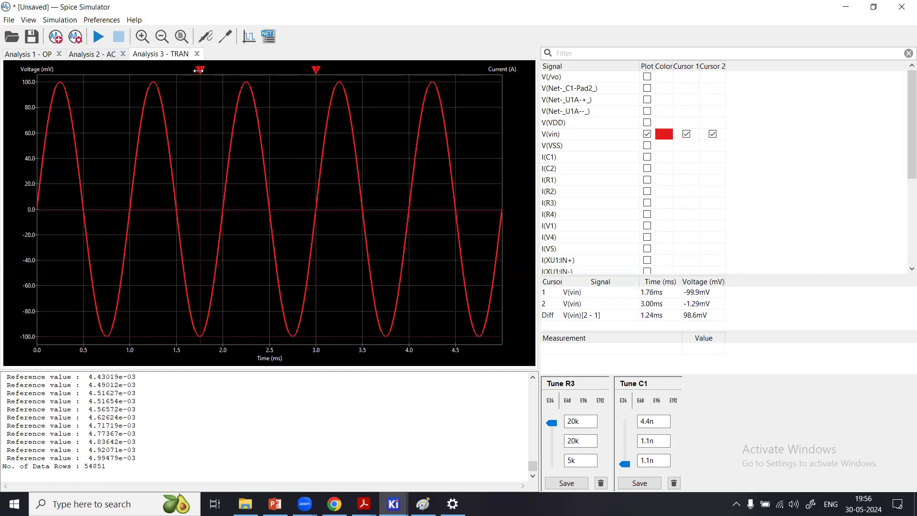
drag(311, 71, 290, 78)
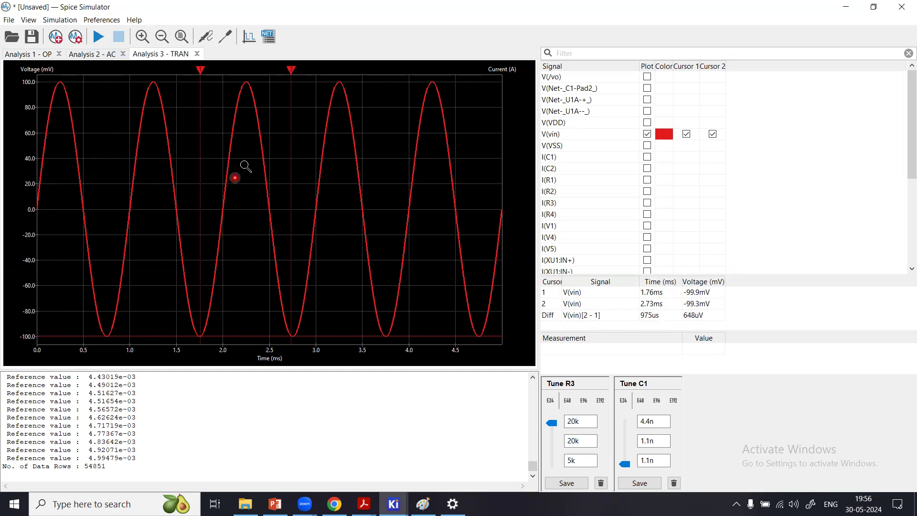
Step: Plot V(/vo) alongside the input, and tune R3 to 10.1k and C1 to 1.991n
click(648, 78)
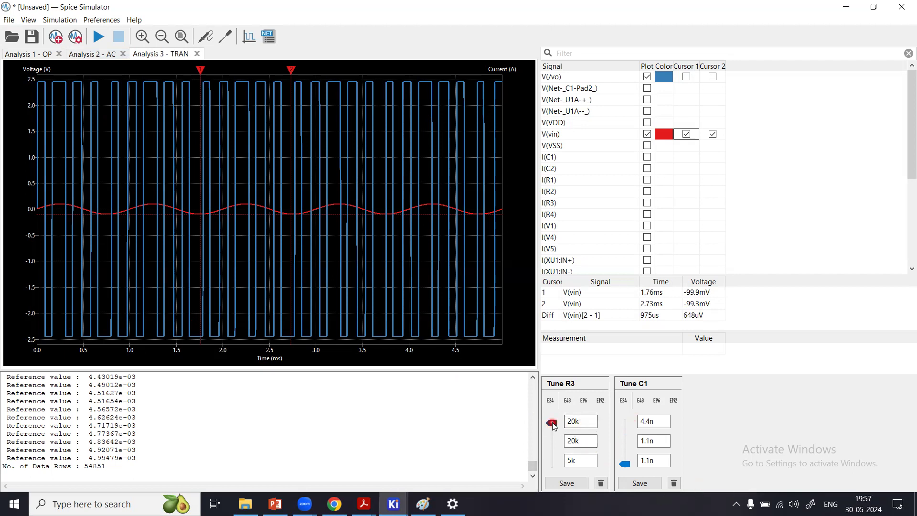
drag(553, 422, 554, 442)
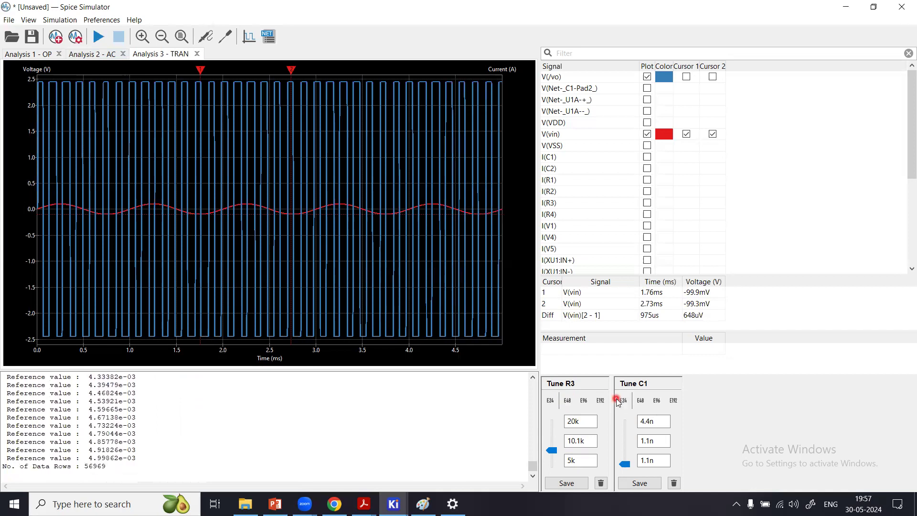
drag(625, 464, 626, 444)
drag(628, 456, 628, 457)
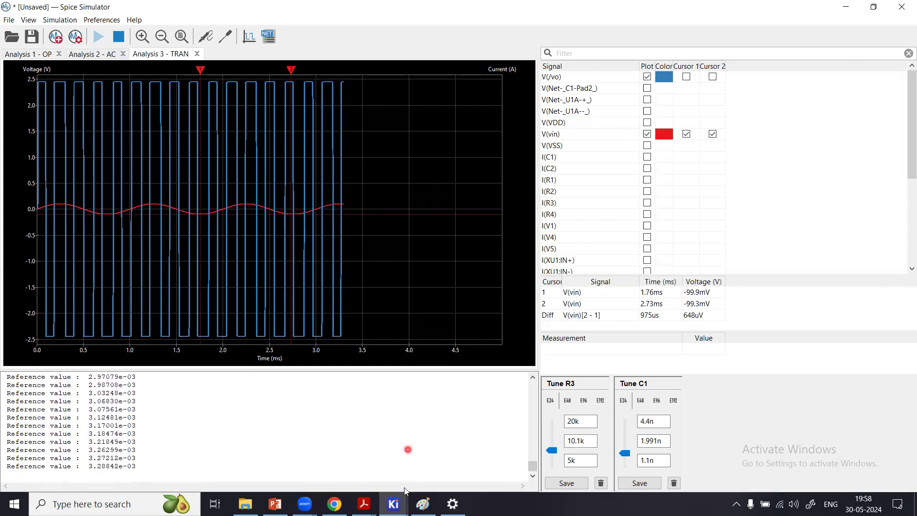
Step: Set the frequency in sine source V4's simulation parameters to f=100 in the Schematic Editor
mouse_move(394, 504)
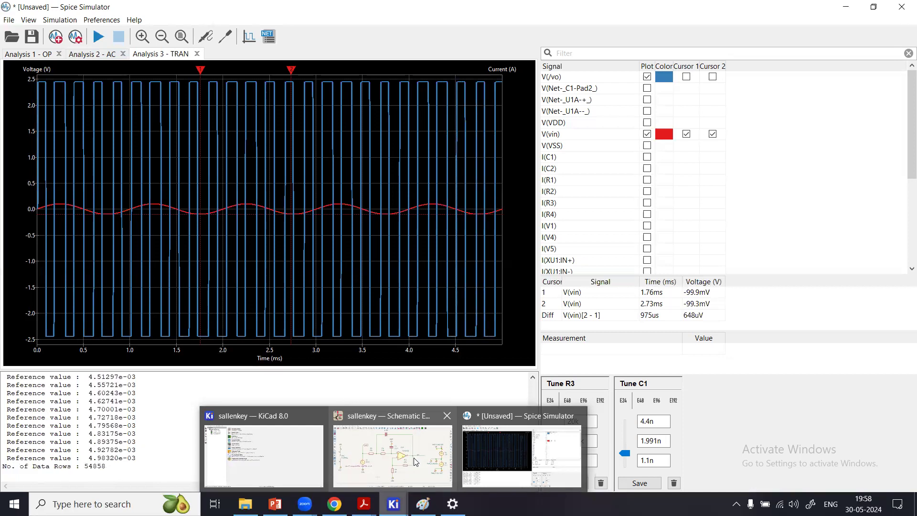
click(415, 461)
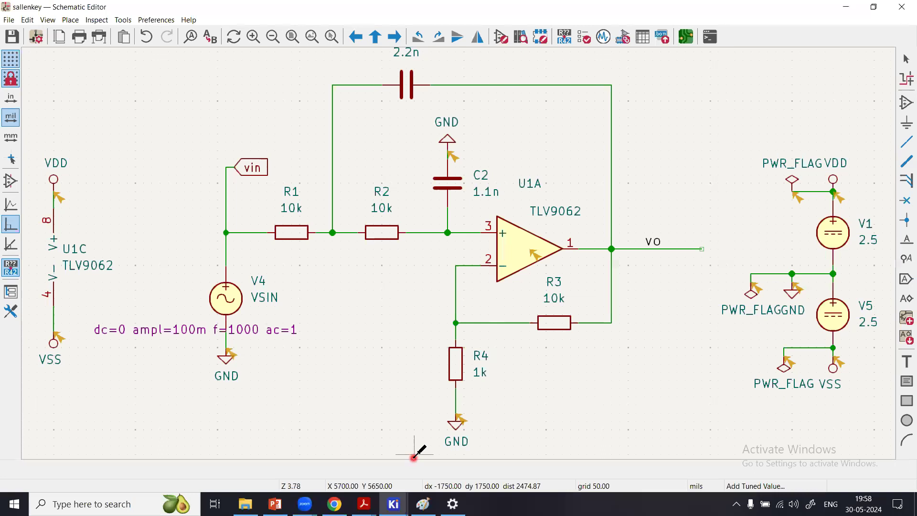
key(Escape)
double_click(252, 338)
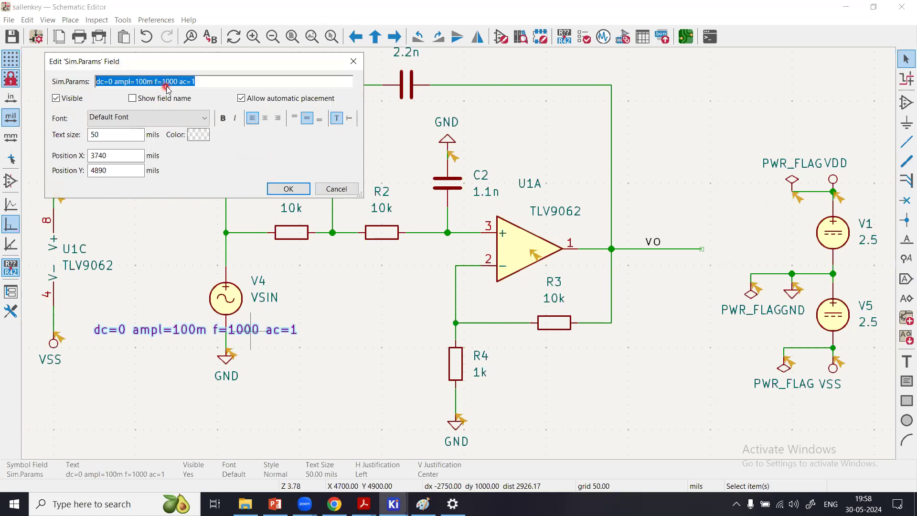
click(175, 84)
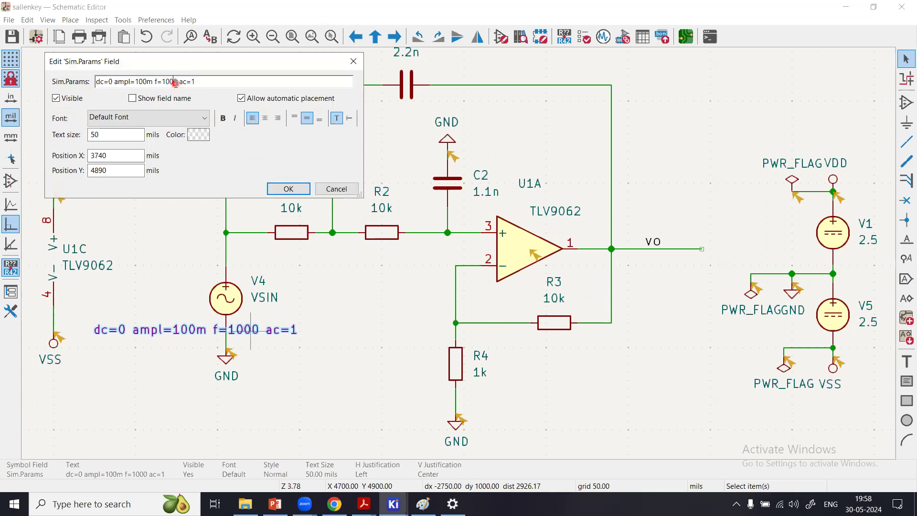
click(306, 183)
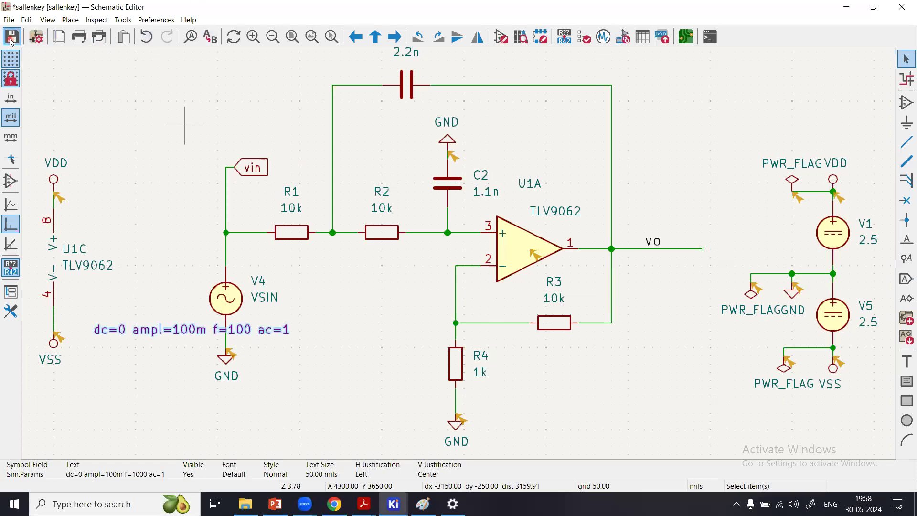
Step: Save the schematic and rerun the transient analysis in the Spice Simulator
click(12, 38)
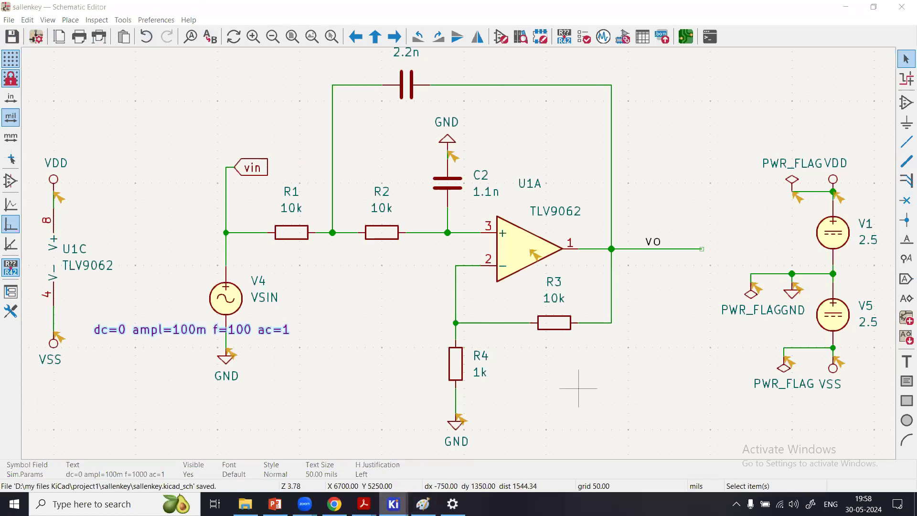
click(510, 457)
click(99, 37)
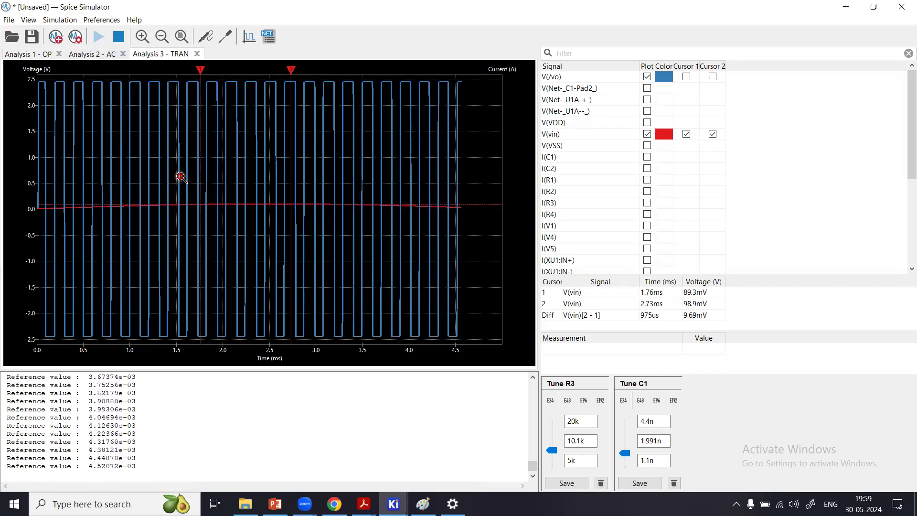
Step: Remove the C1 and R3 tuners and set the transient analysis time step to 1u
click(675, 483)
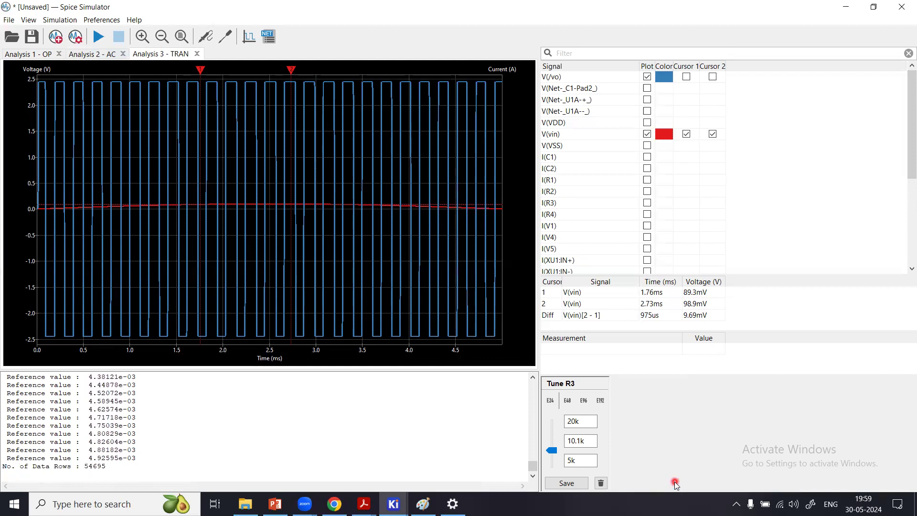
click(601, 483)
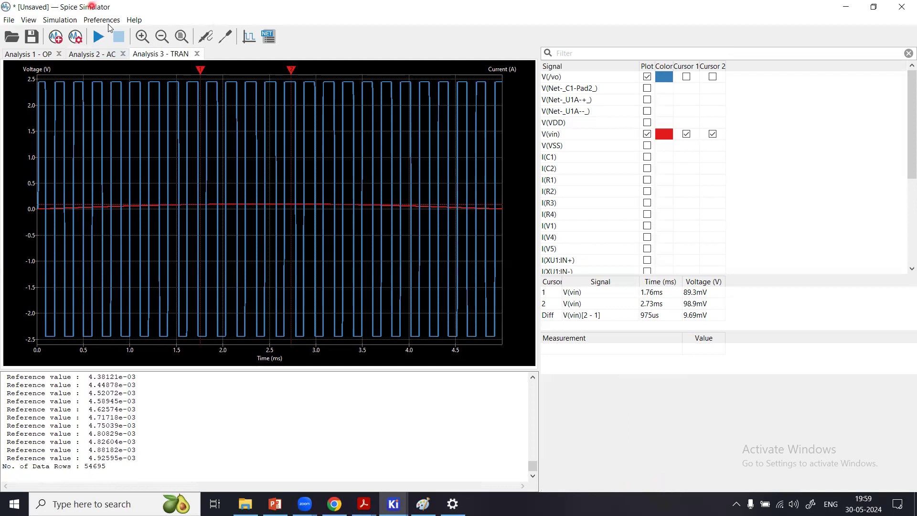
click(76, 38)
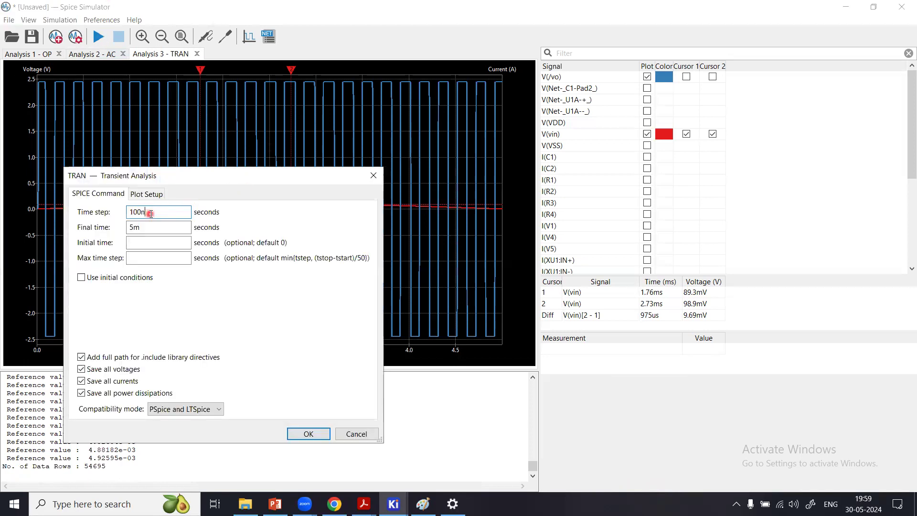
right_click(151, 214)
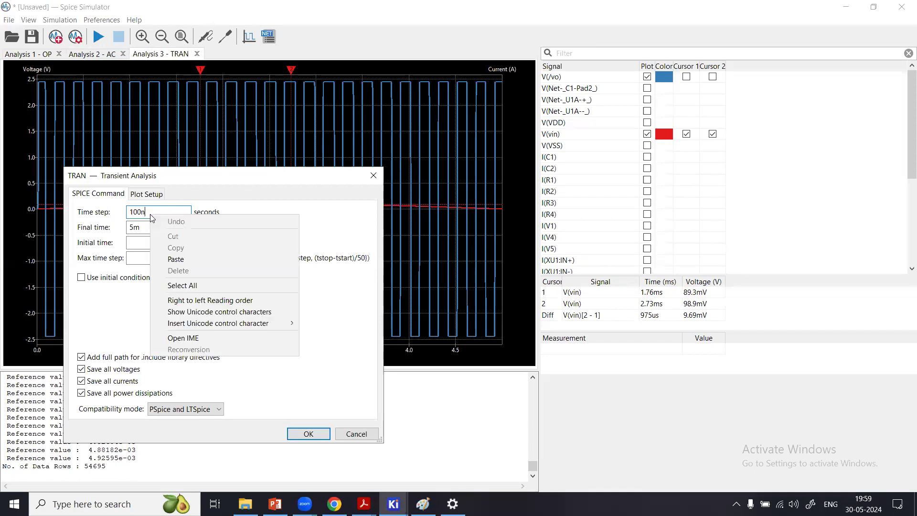
click(139, 212)
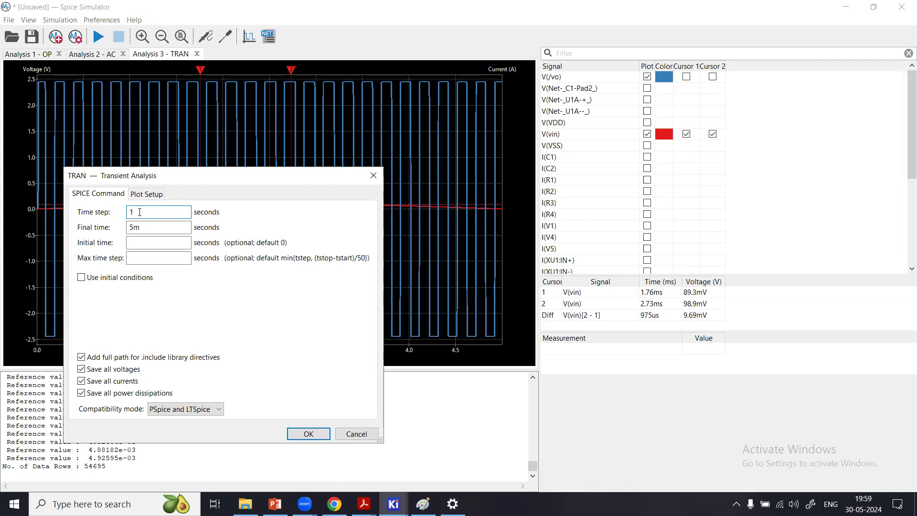
text(1u)
click(308, 433)
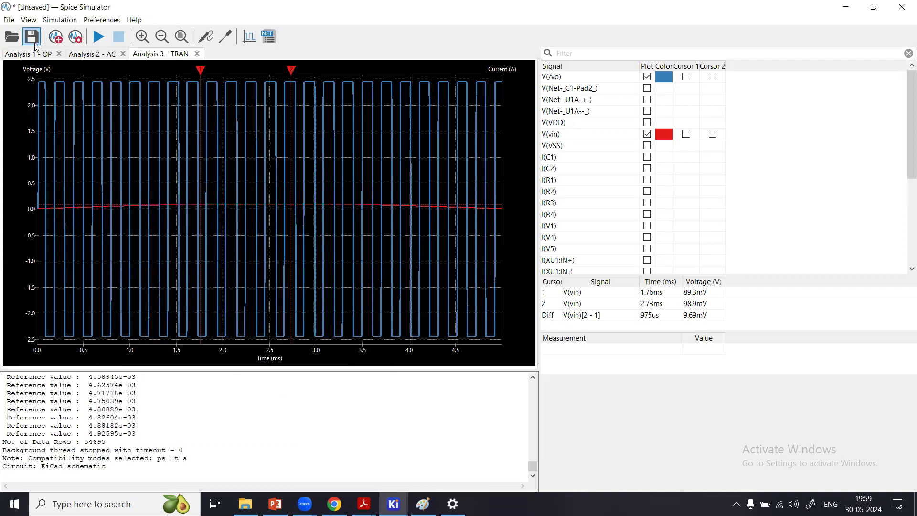
Step: Run the transient analysis with the current settings, without saving the simulation workbook
key(ctrl+s)
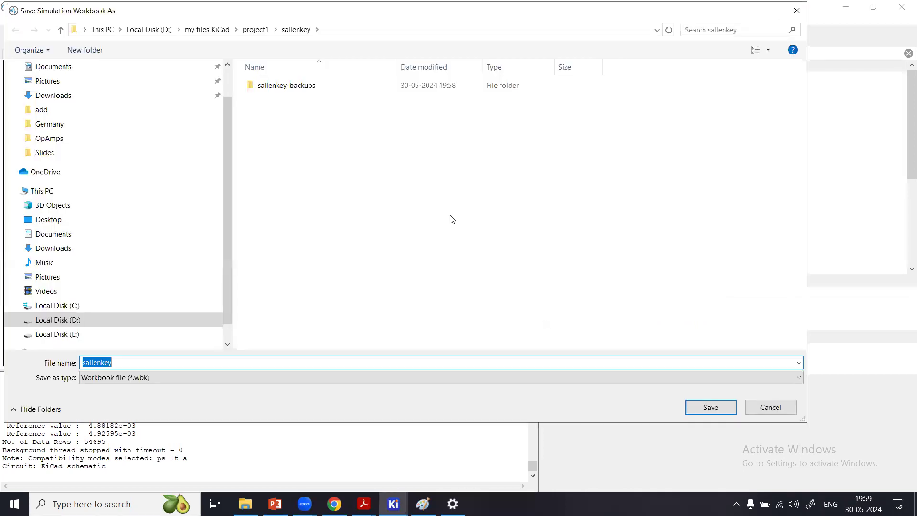
click(768, 410)
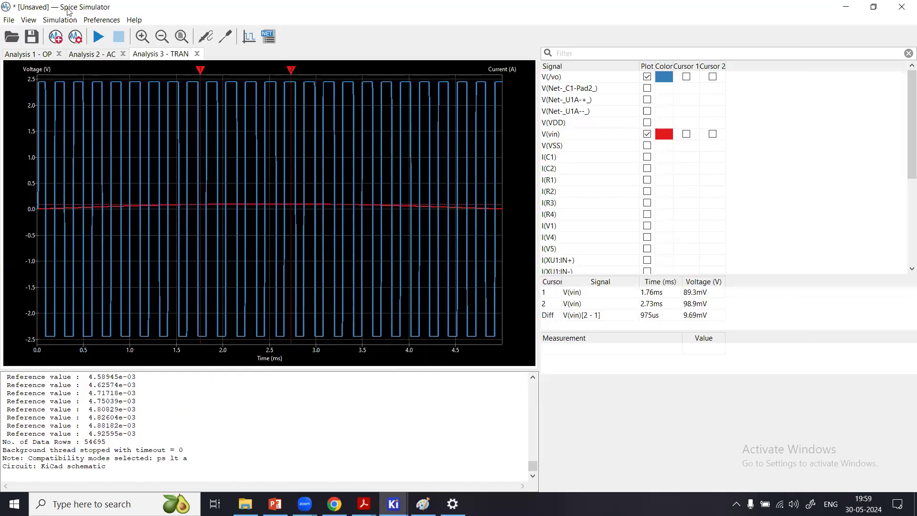
click(99, 37)
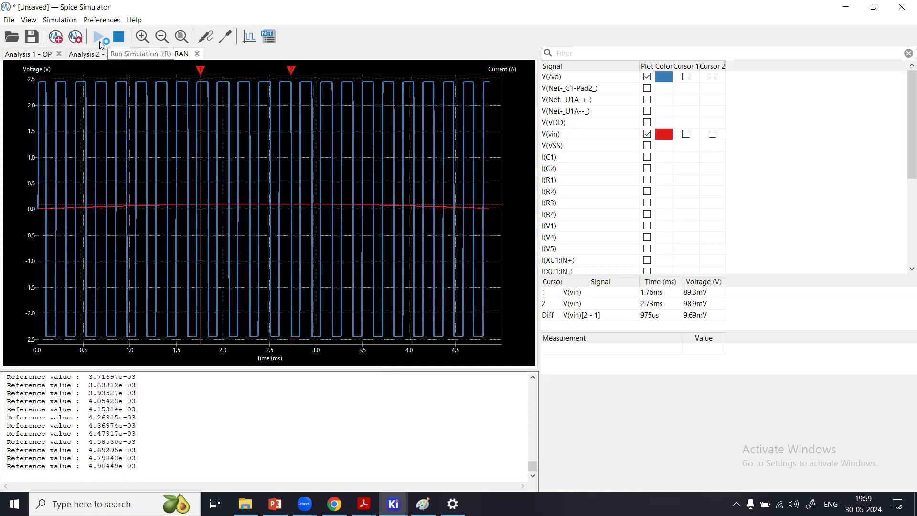
Step: Set the transient analysis final time to 10m and rerun the simulation
click(75, 38)
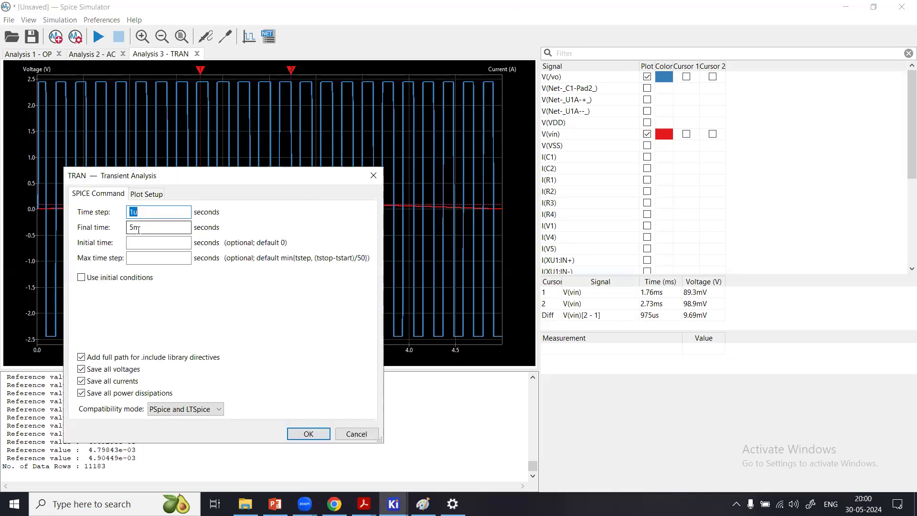
click(132, 228)
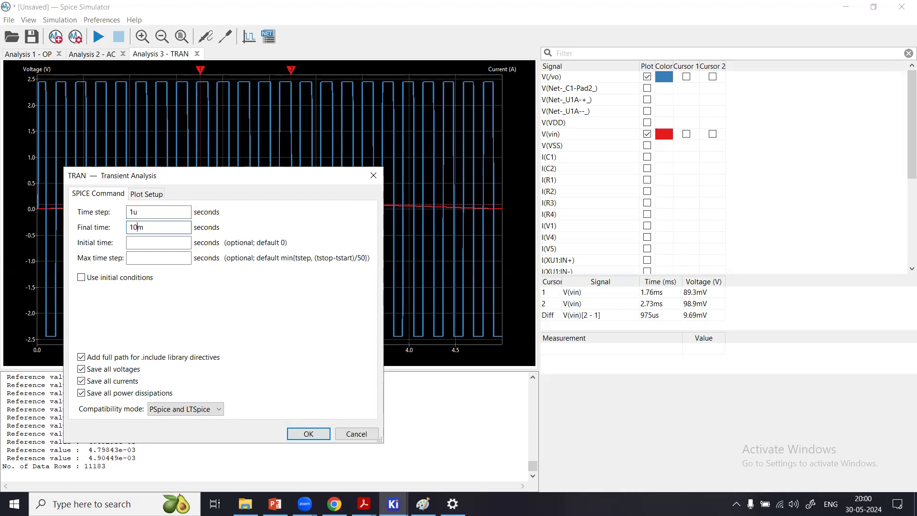
click(309, 434)
click(97, 37)
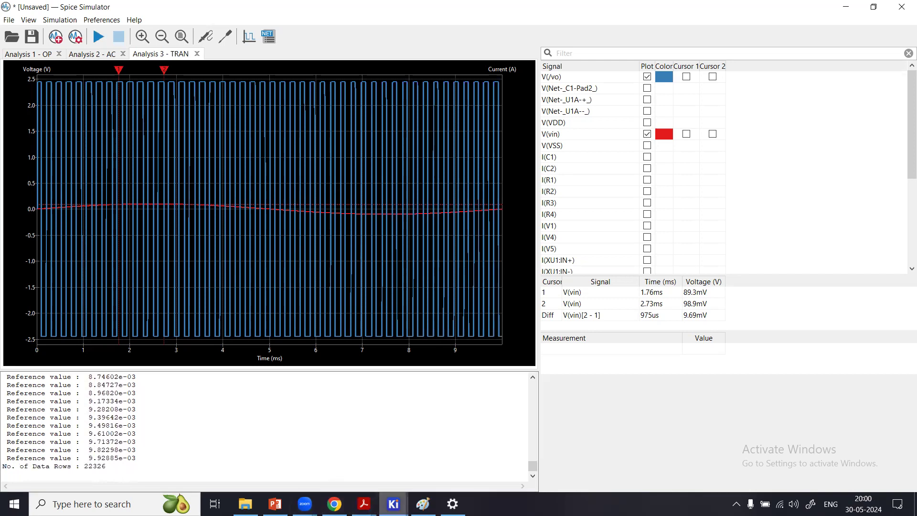
click(393, 504)
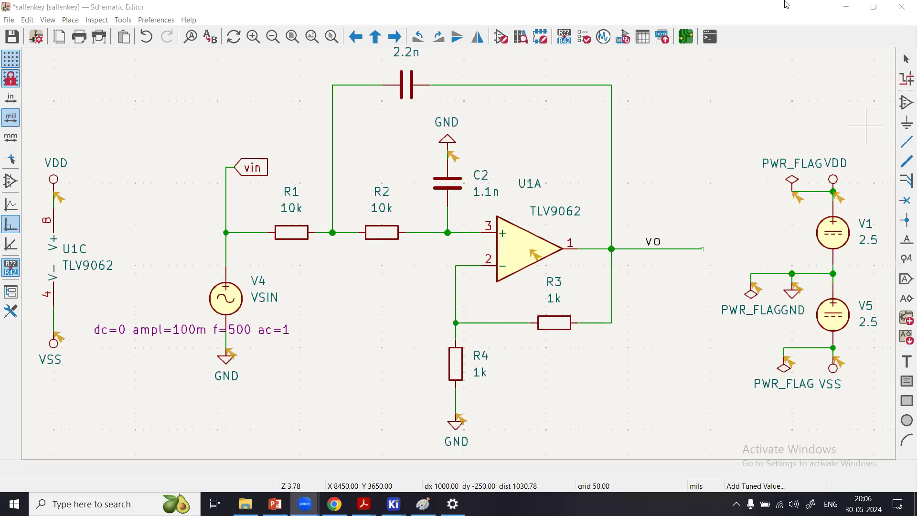
click(241, 332)
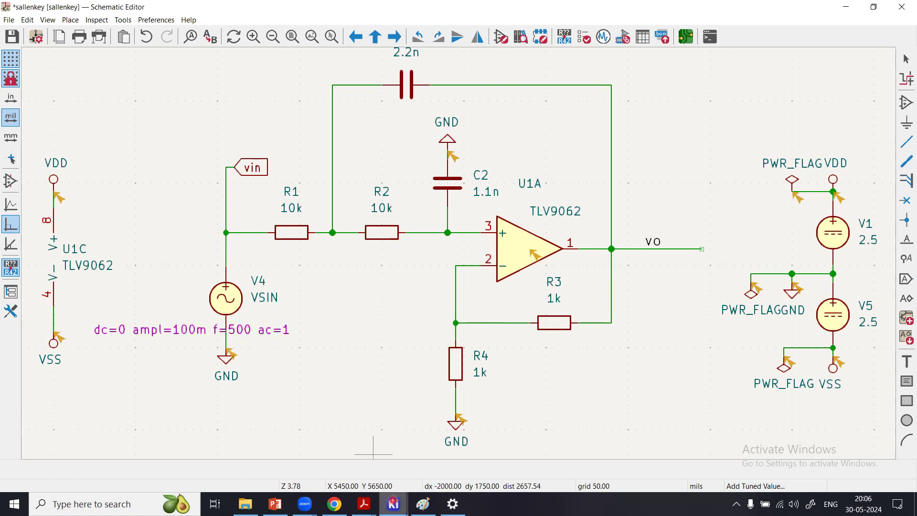
click(393, 504)
click(497, 466)
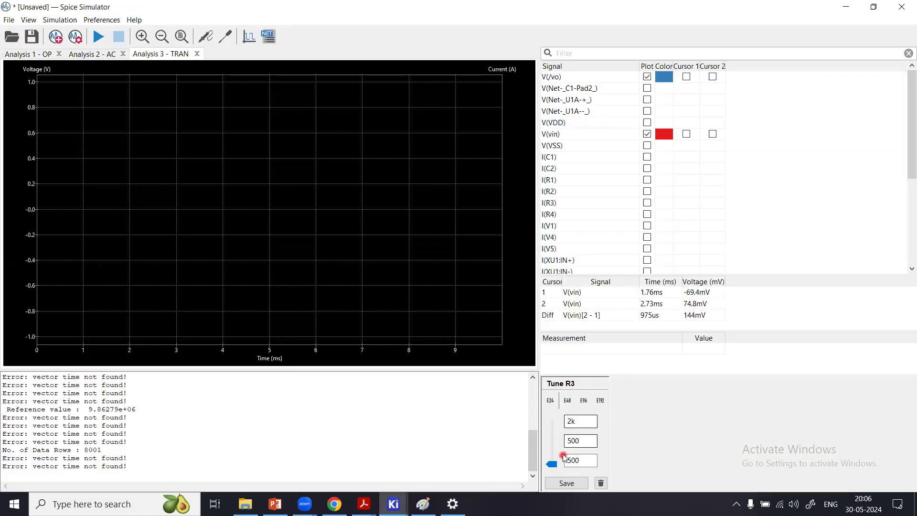
Step: Set sine source V4's frequency parameter to f=200 in the Schematic Editor and save the schematic
mouse_move(393, 503)
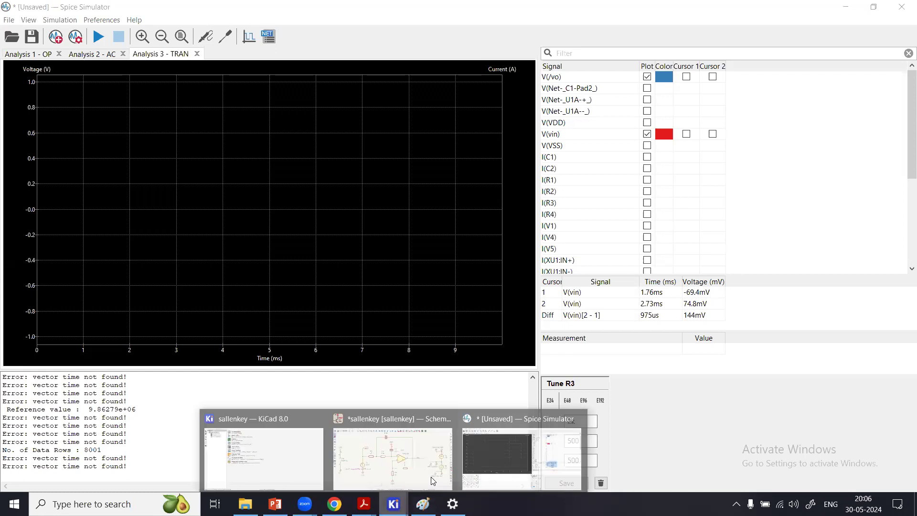
click(373, 445)
key(Escape)
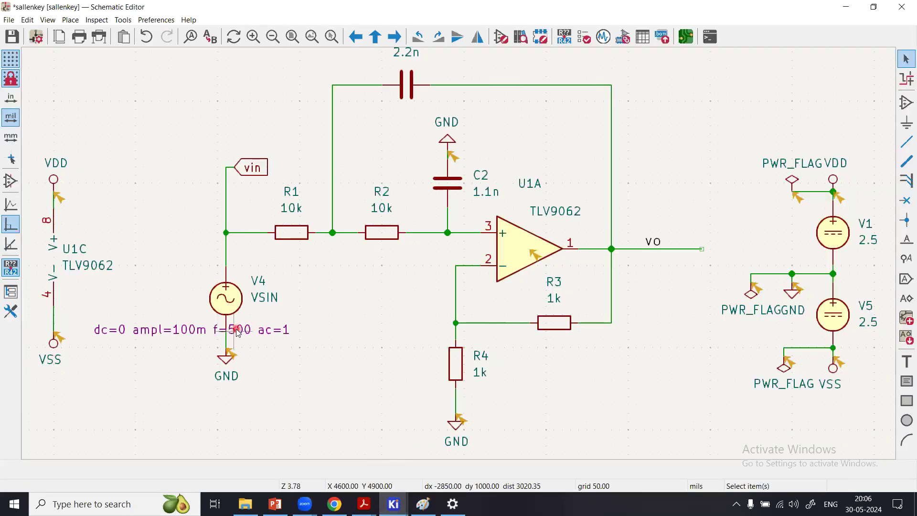
double_click(237, 330)
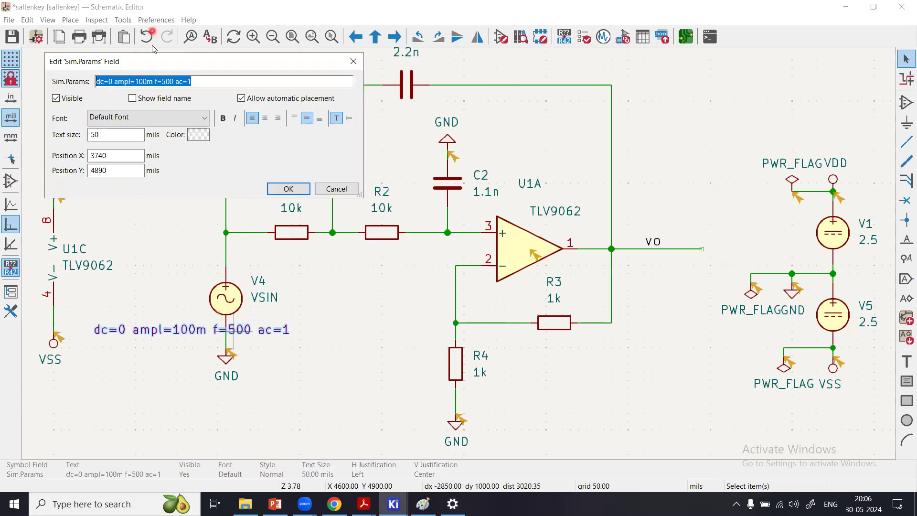
click(167, 82)
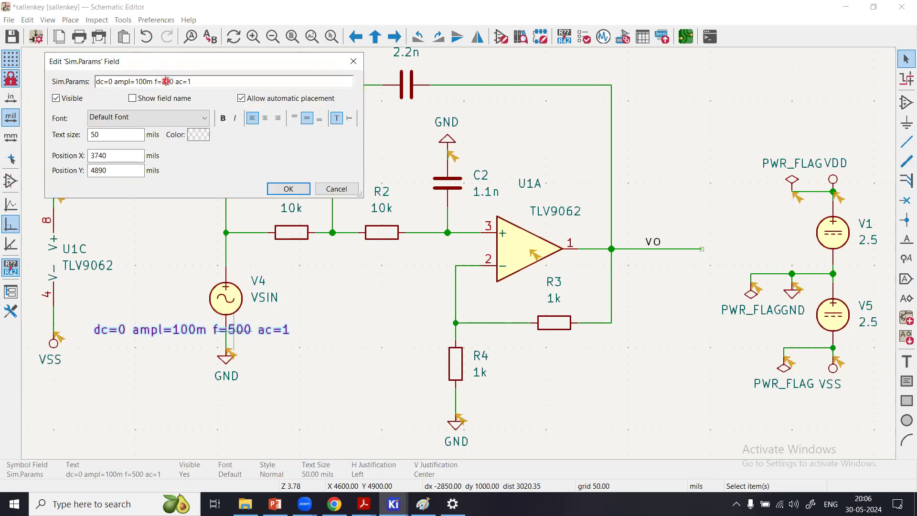
click(288, 188)
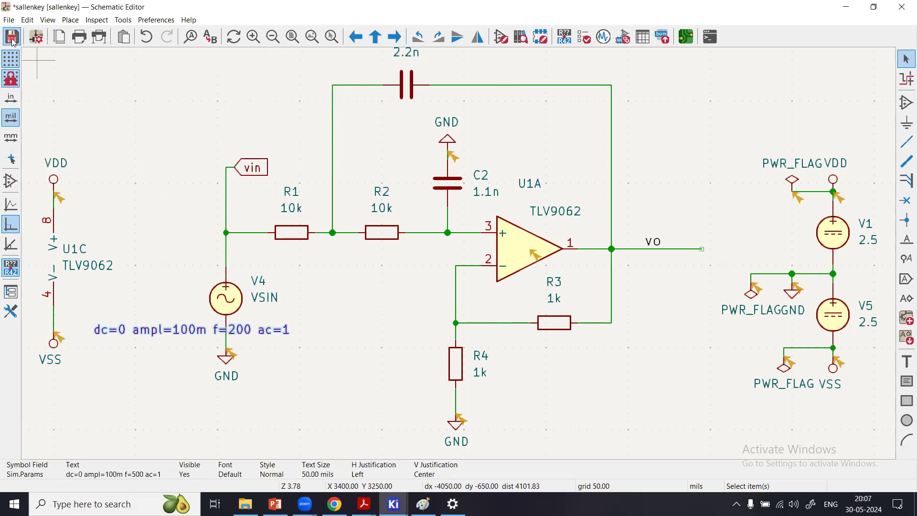
click(12, 37)
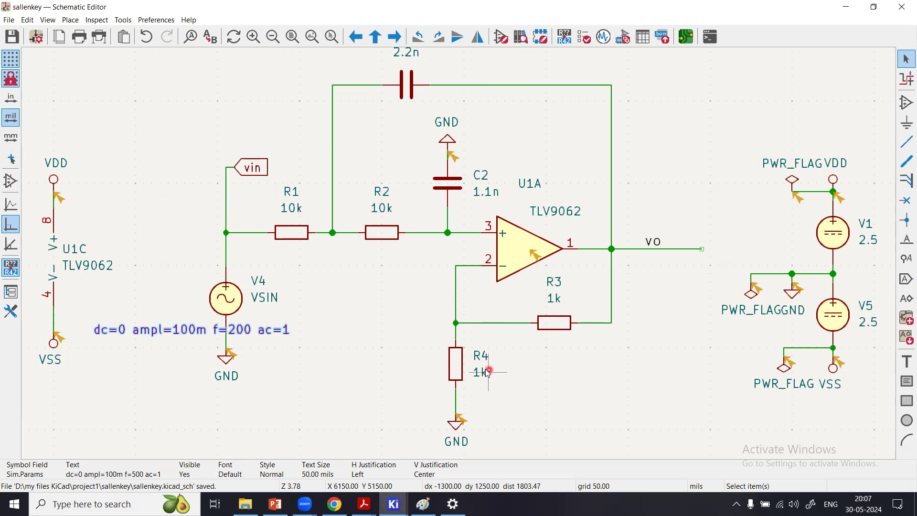
Step: Tune R3 to 1k in the Spice Simulator and rerun the transient analysis
mouse_move(393, 504)
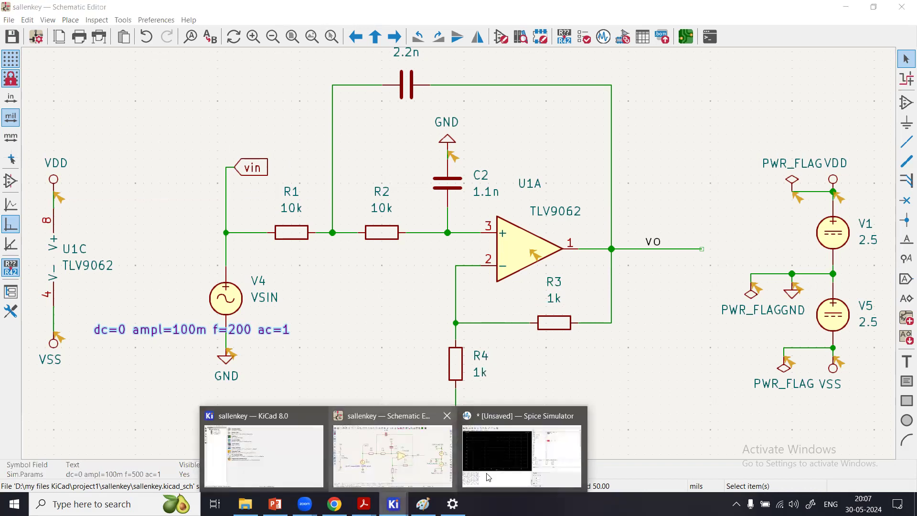
click(501, 469)
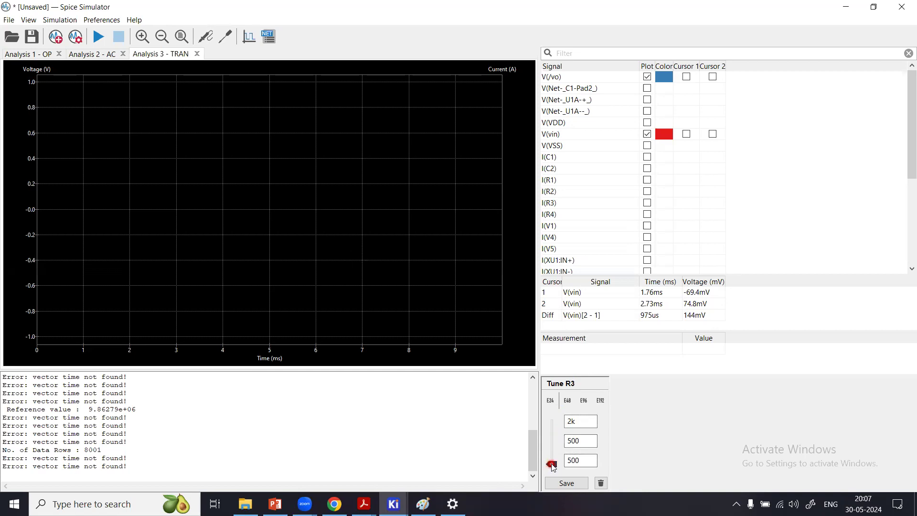
drag(554, 468, 555, 446)
drag(556, 448, 555, 448)
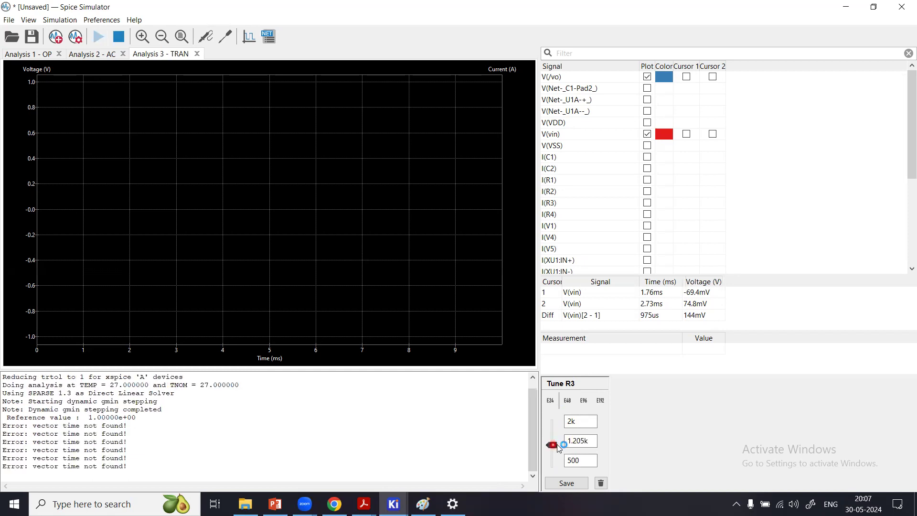
double_click(577, 441)
text(1k)
click(584, 420)
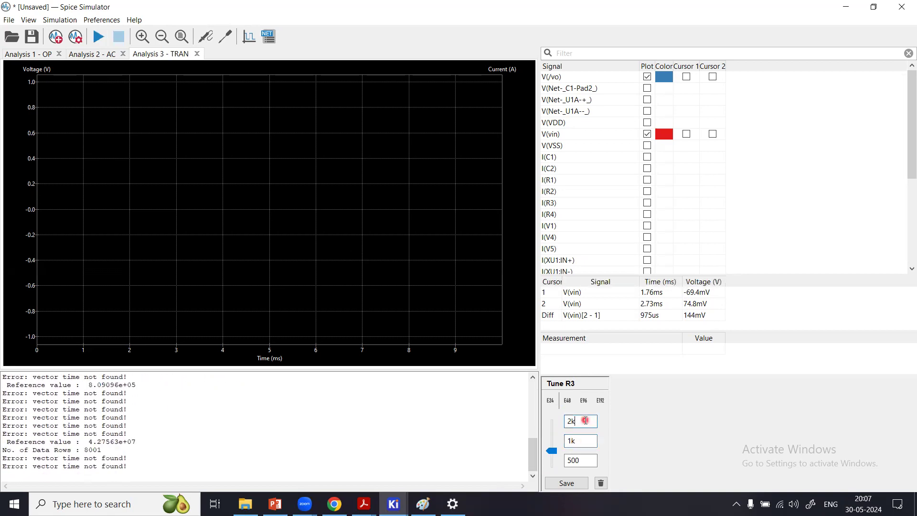
click(98, 43)
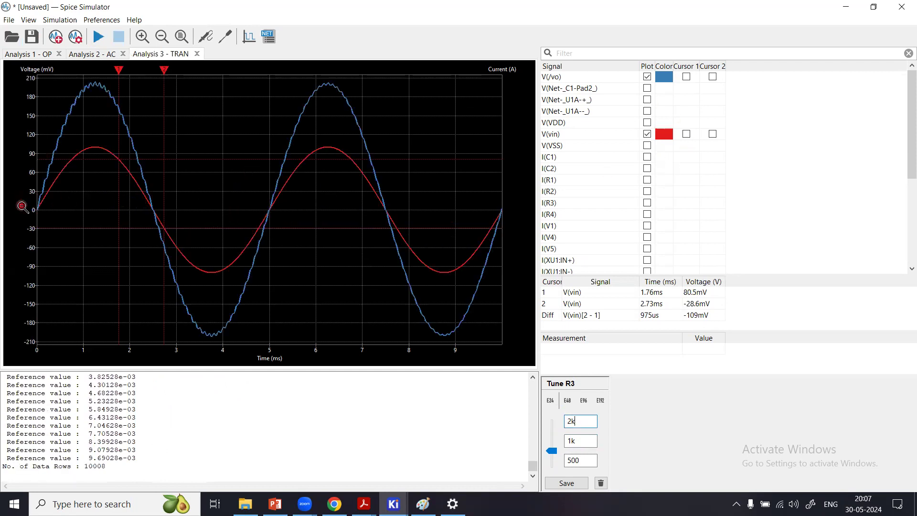
click(100, 149)
click(91, 93)
click(96, 88)
Step: Rerun the AC analysis, examine the gain peak near 10 kHz up close, and fit the whole plot again
click(92, 58)
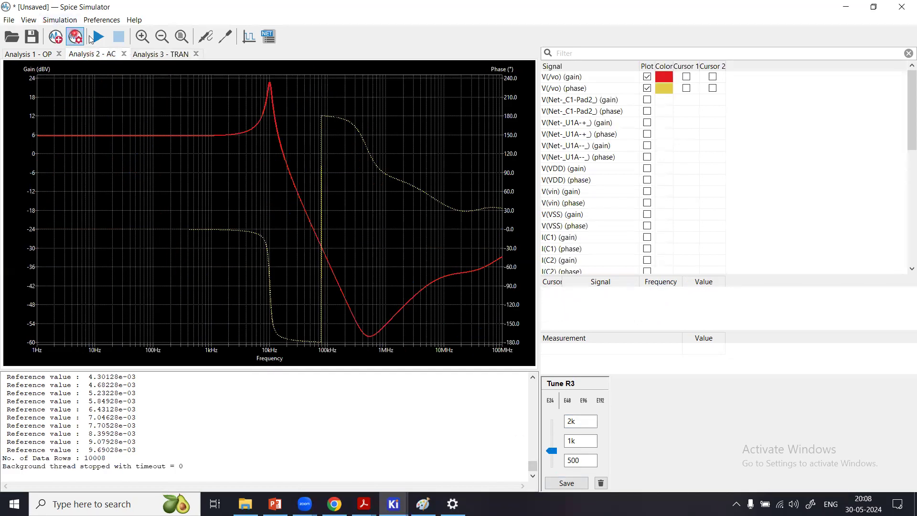
click(98, 37)
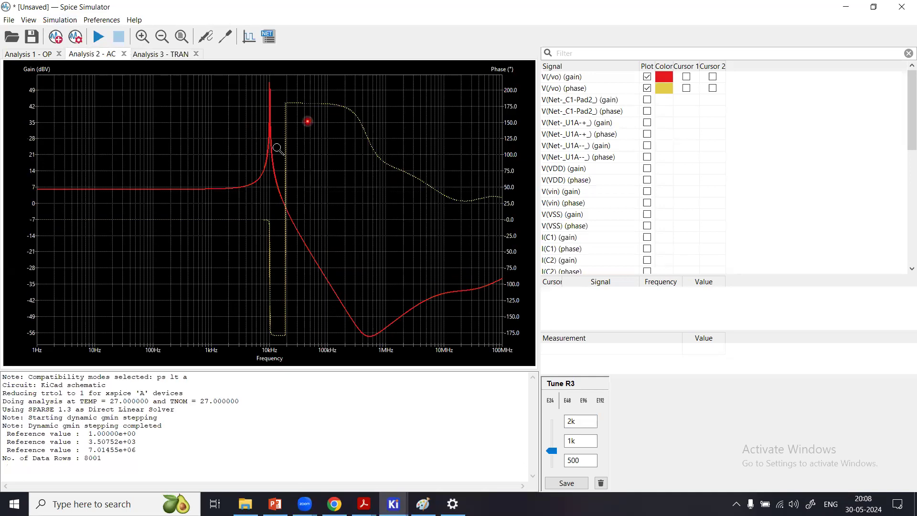
drag(261, 80, 282, 191)
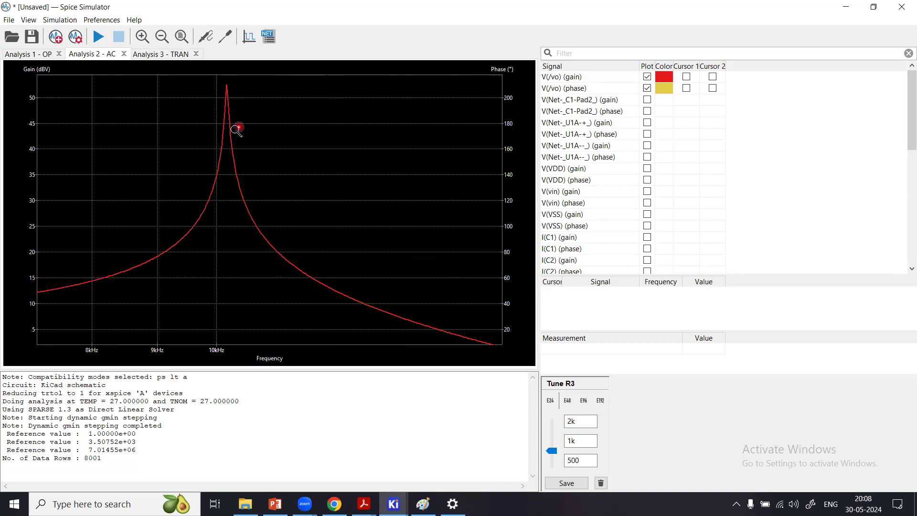
right_click(263, 109)
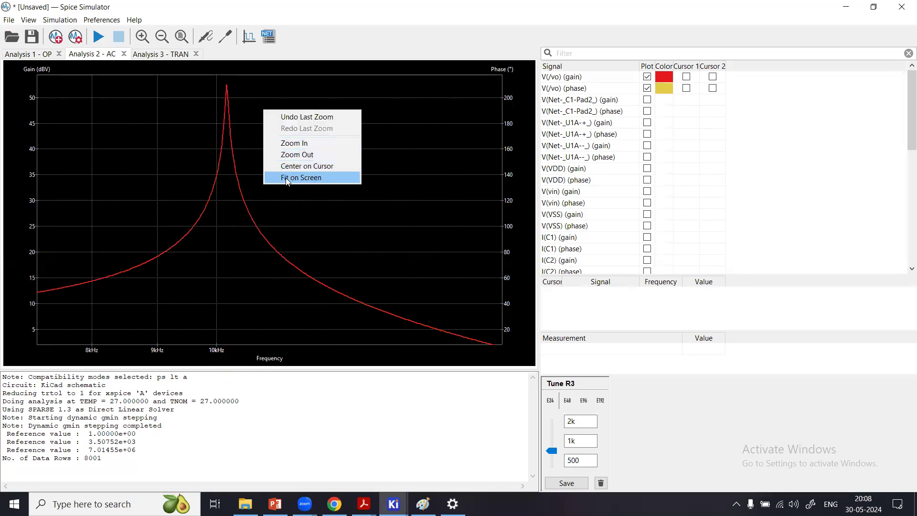
click(287, 177)
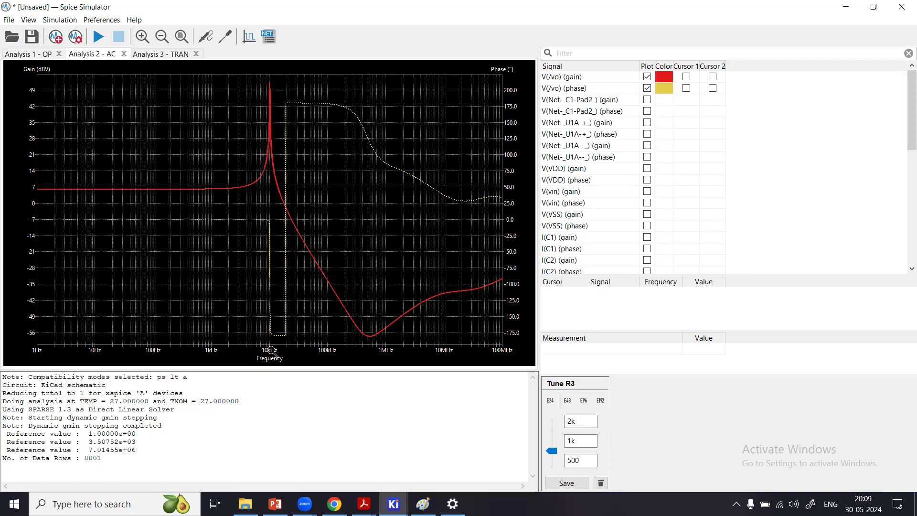
Step: Tune R3 to its 2k maximum for the transient analysis and rerun the simulation
click(162, 58)
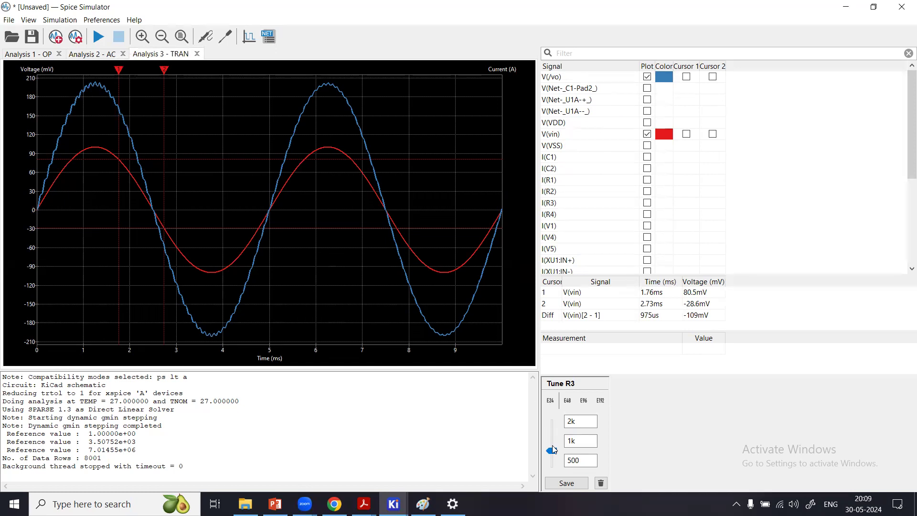
click(557, 417)
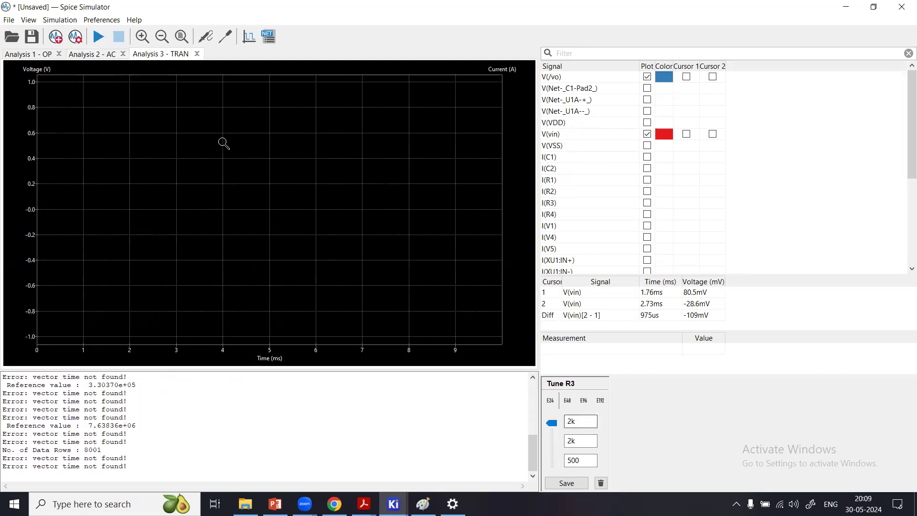
click(98, 37)
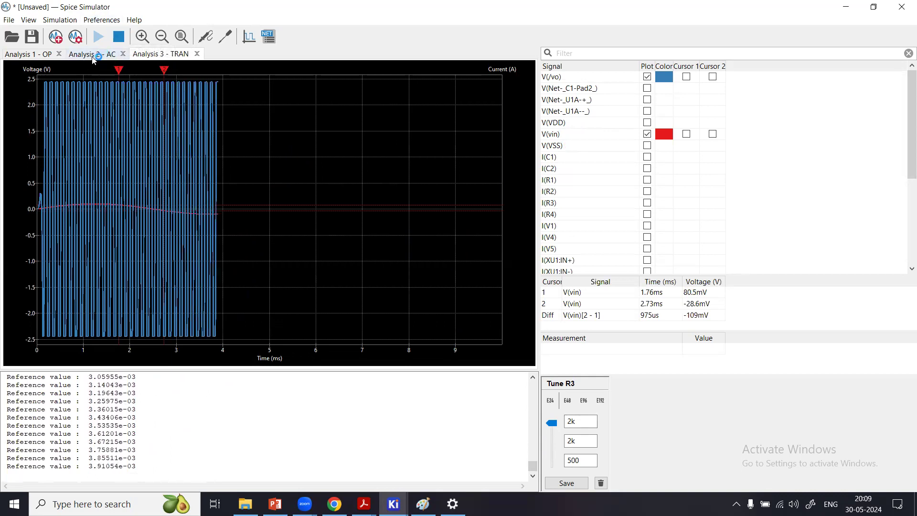
Step: Rerun the AC analysis with R3 tuned to 2k and return to the transient analysis plot
click(94, 56)
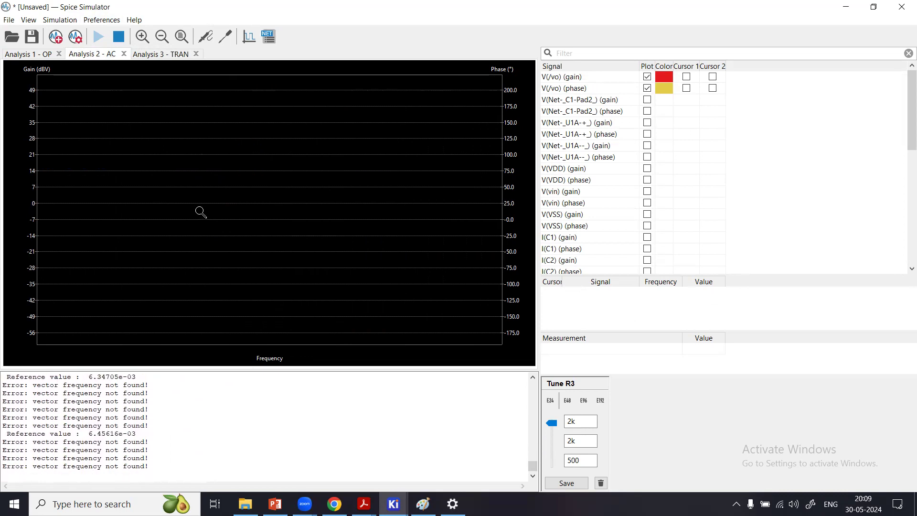
click(158, 54)
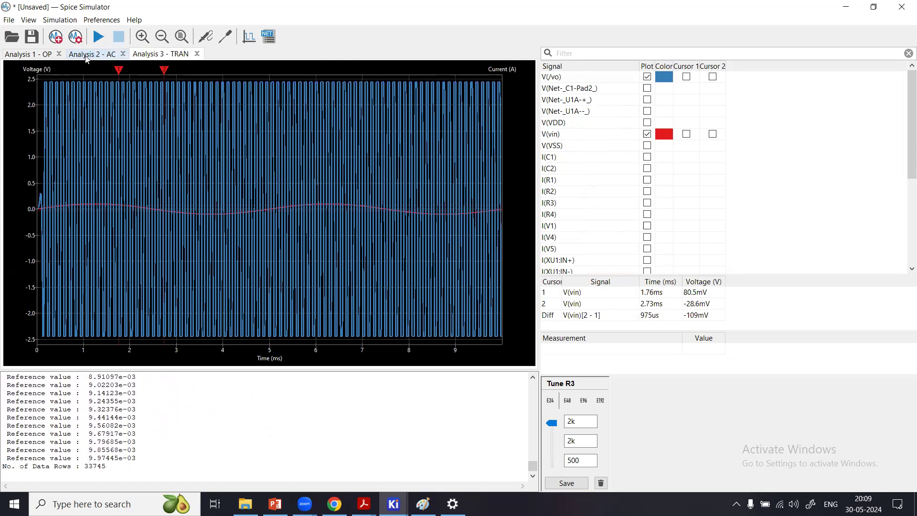
click(87, 56)
click(99, 39)
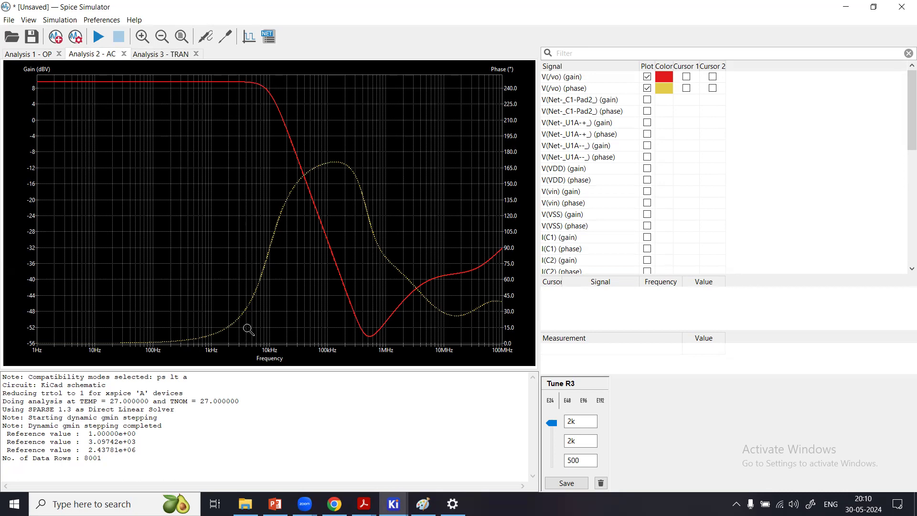
click(178, 55)
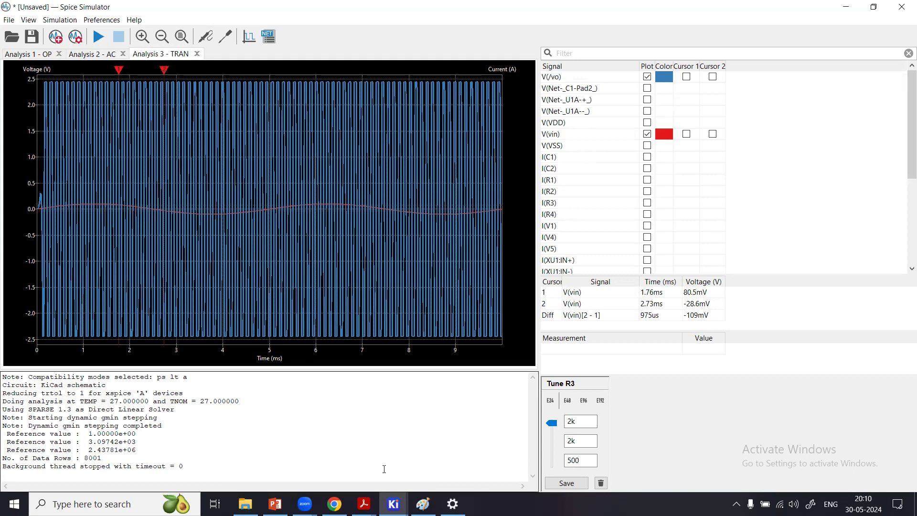
Step: Remove the R3 tuner from the Spice Simulator and add a tuner for resistor R4 from the schematic
mouse_move(394, 504)
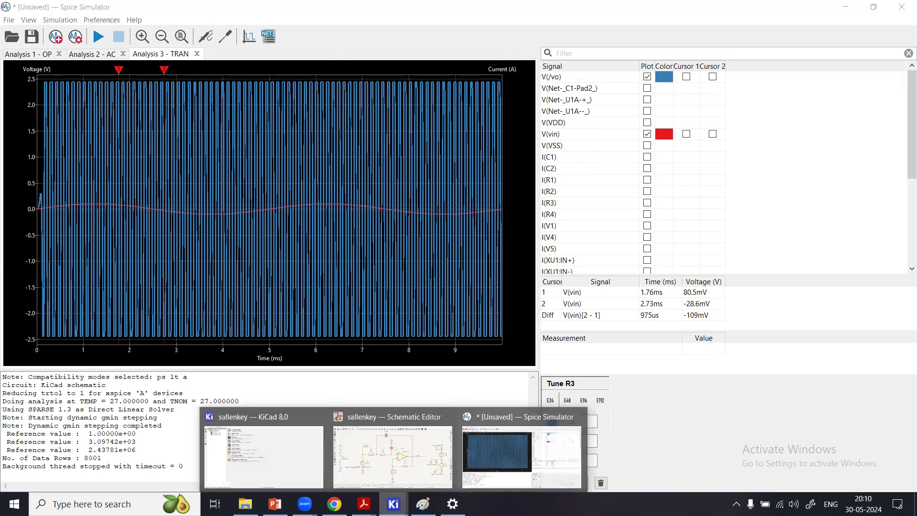
click(433, 455)
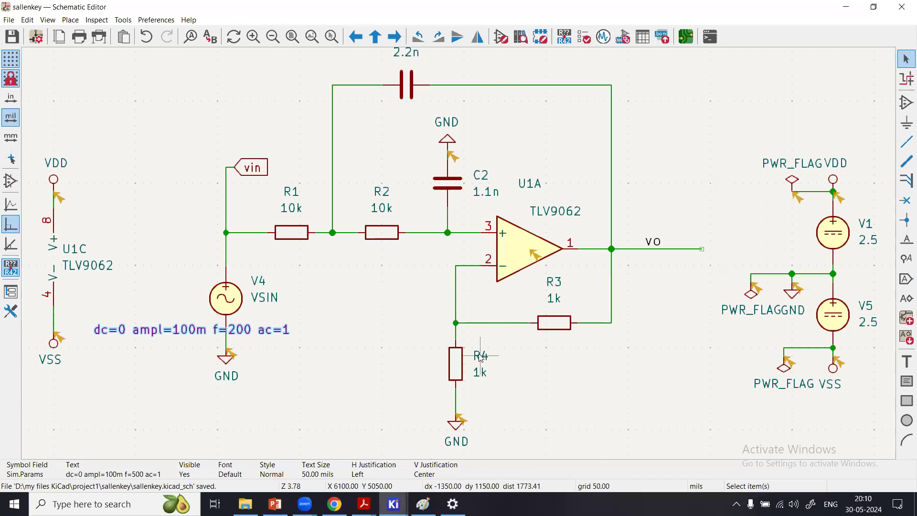
mouse_move(393, 504)
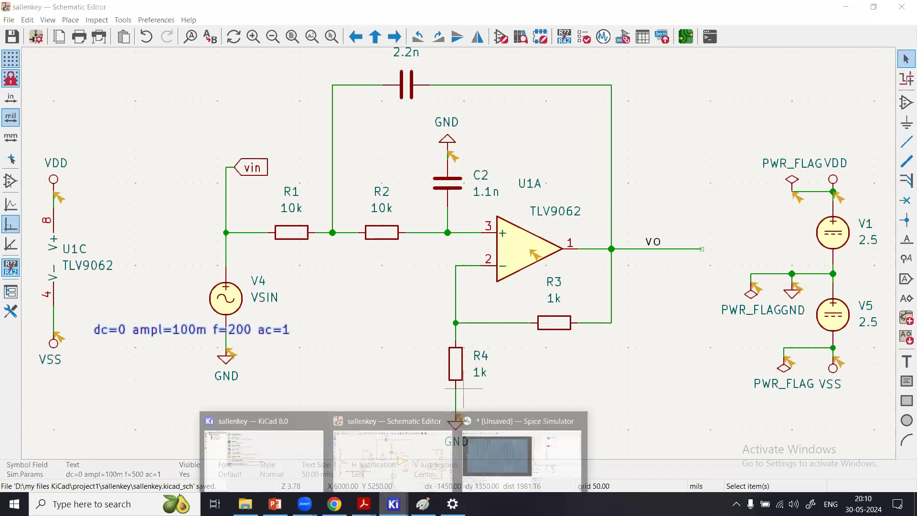
click(498, 451)
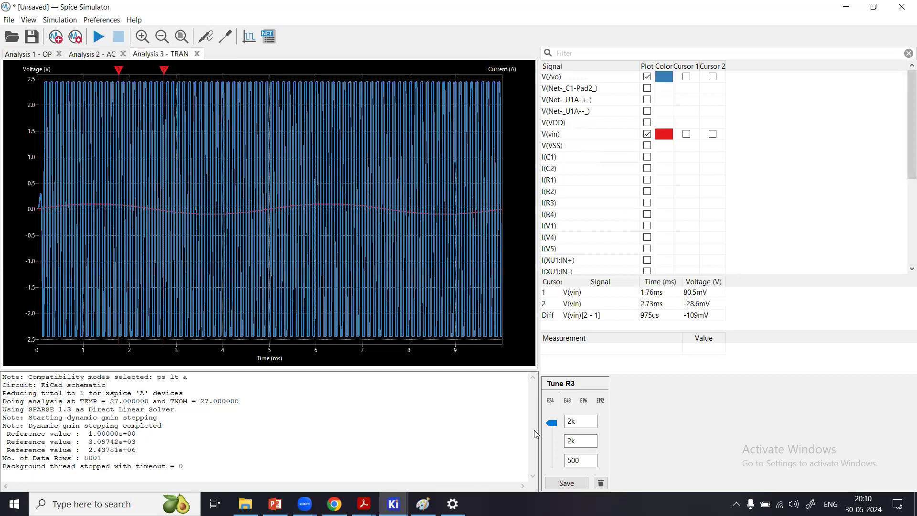
click(600, 484)
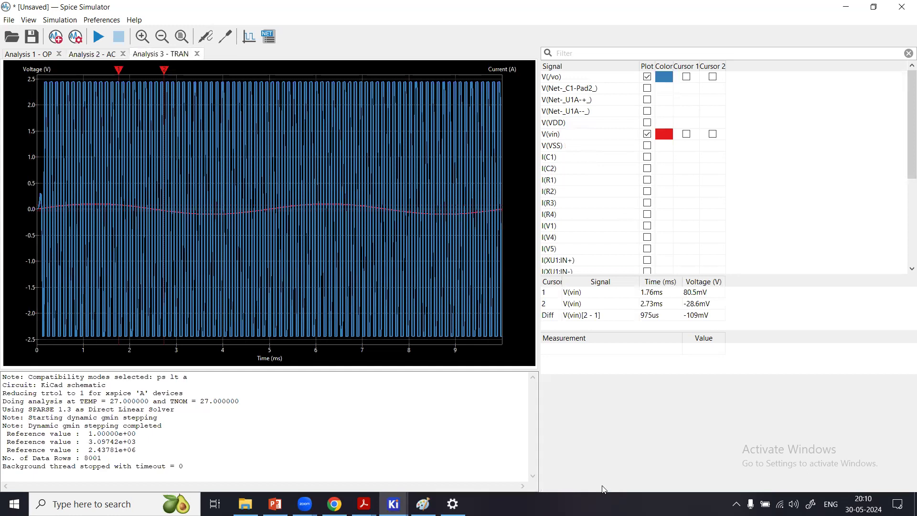
click(230, 39)
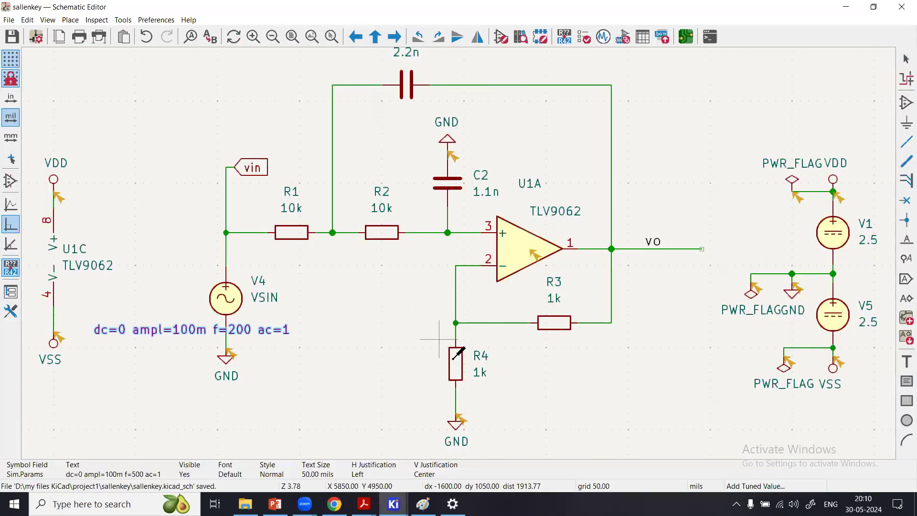
click(459, 367)
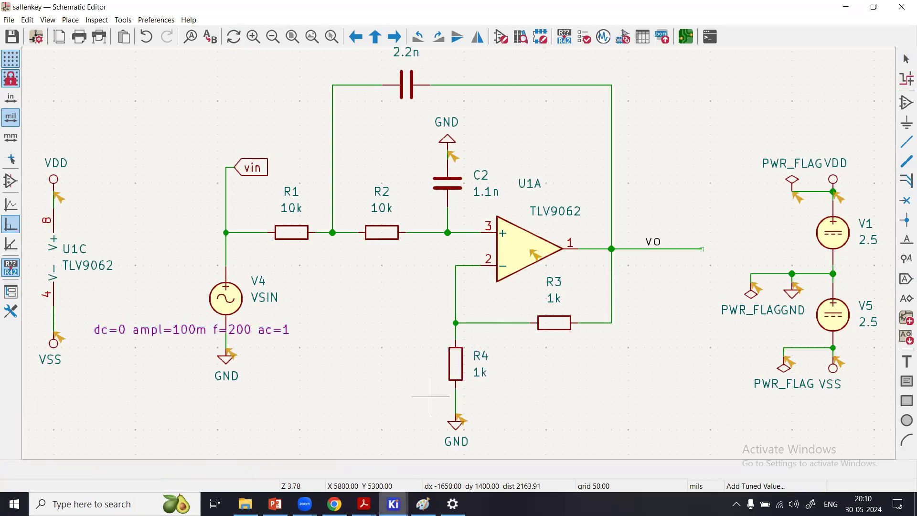
mouse_move(393, 504)
click(481, 466)
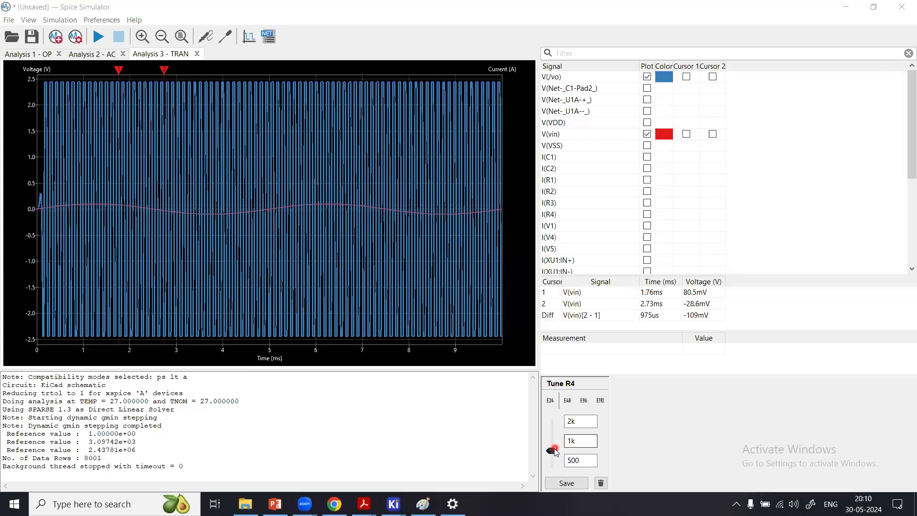
Step: Tune R4 to its 500 minimum, rerun the transient analysis and stop the run
drag(554, 452, 554, 467)
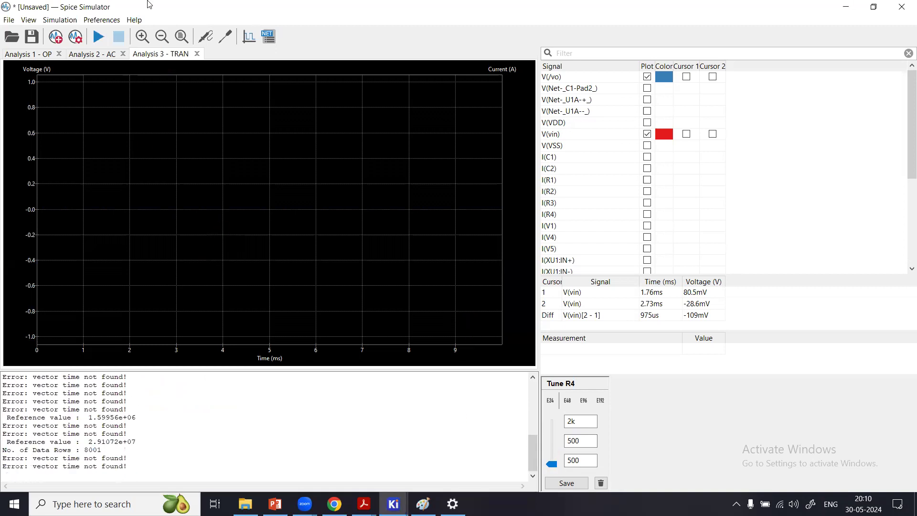
click(98, 37)
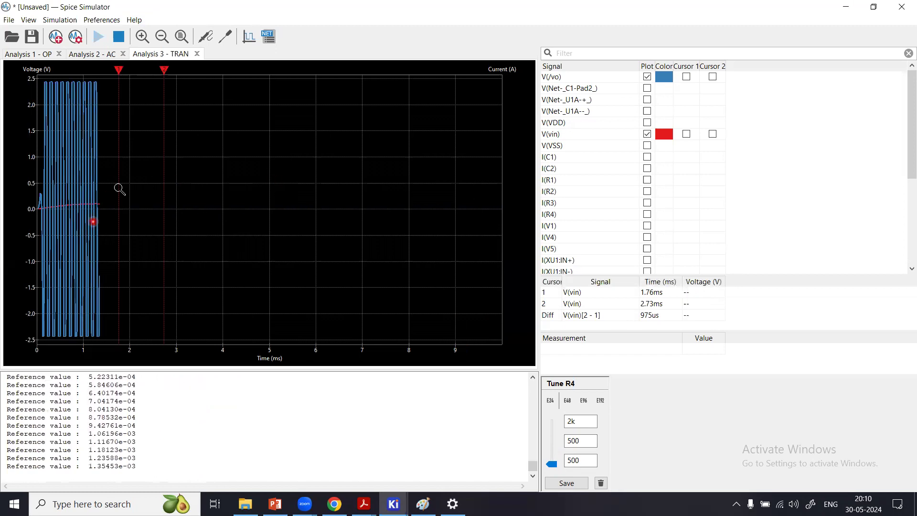
click(120, 38)
Step: Tune R4 to 905, 830 and finally 1.475k, simulating the transient response for each value
click(552, 465)
drag(553, 464, 556, 449)
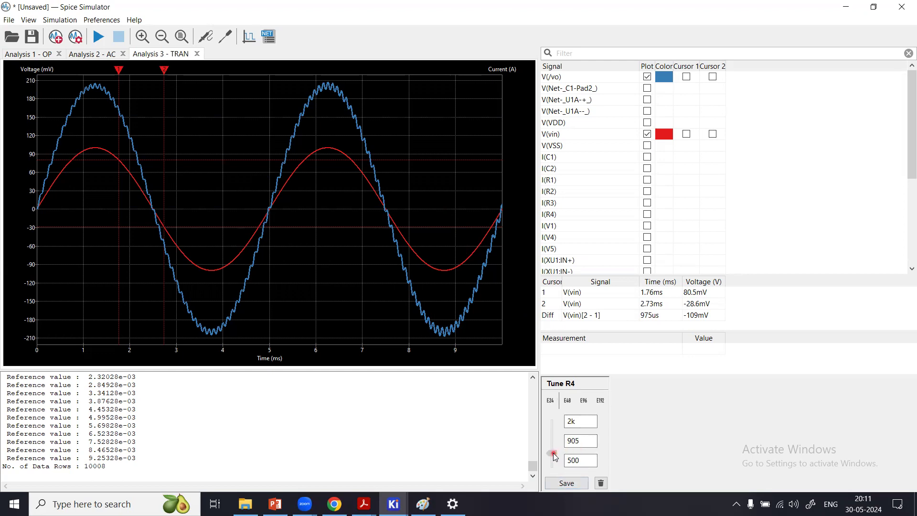
drag(553, 455, 553, 456)
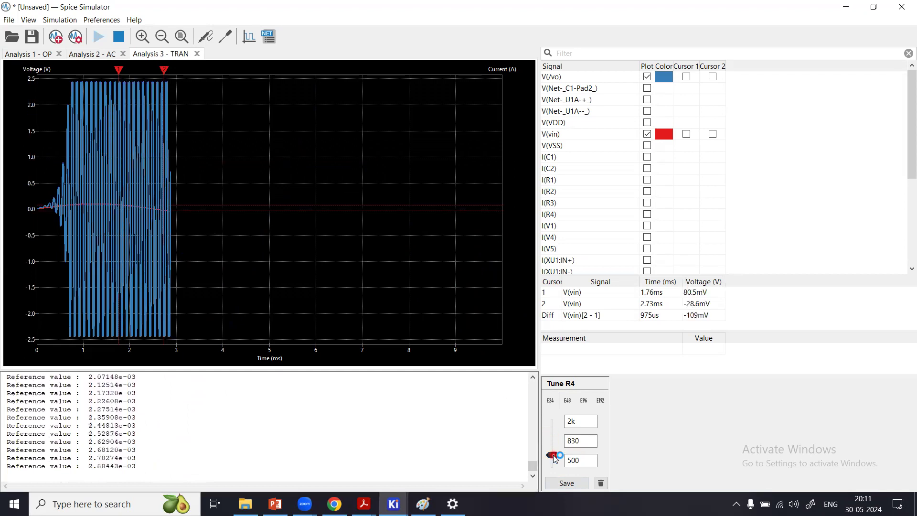
drag(556, 459, 556, 442)
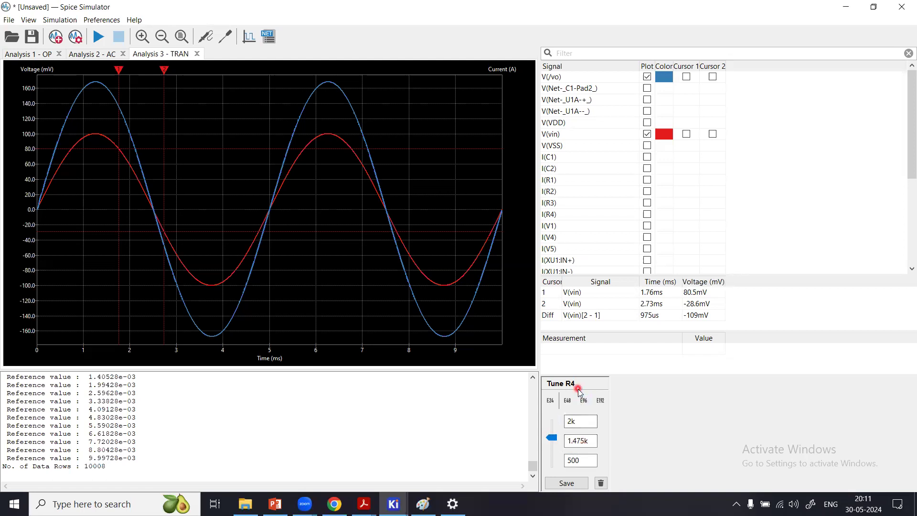
Step: Check R4 in the Schematic Editor and rerun the AC analysis in the Spice Simulator with R4 tuned to 1.475k
mouse_move(393, 504)
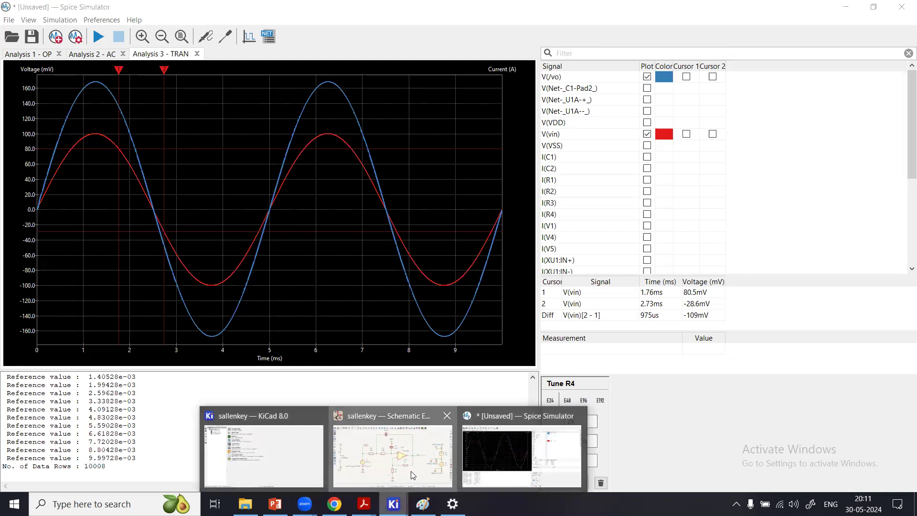
click(411, 471)
click(480, 362)
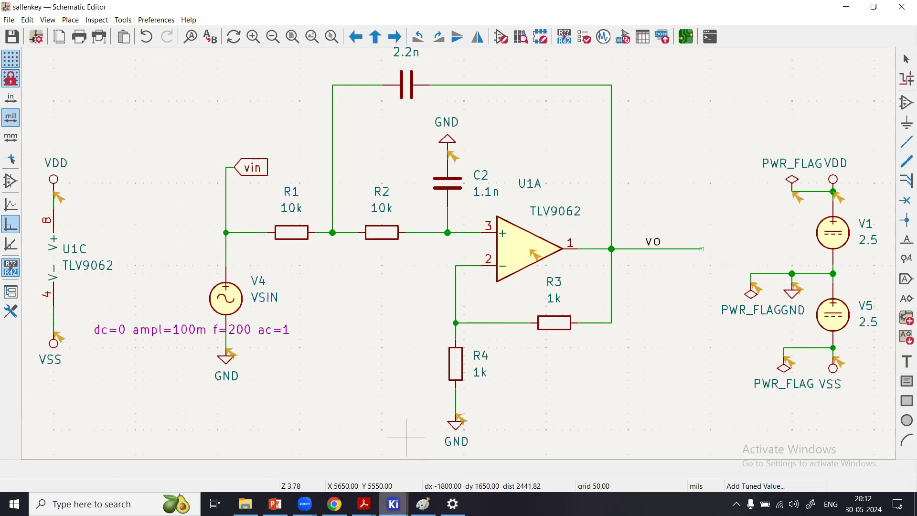
mouse_move(393, 503)
click(547, 454)
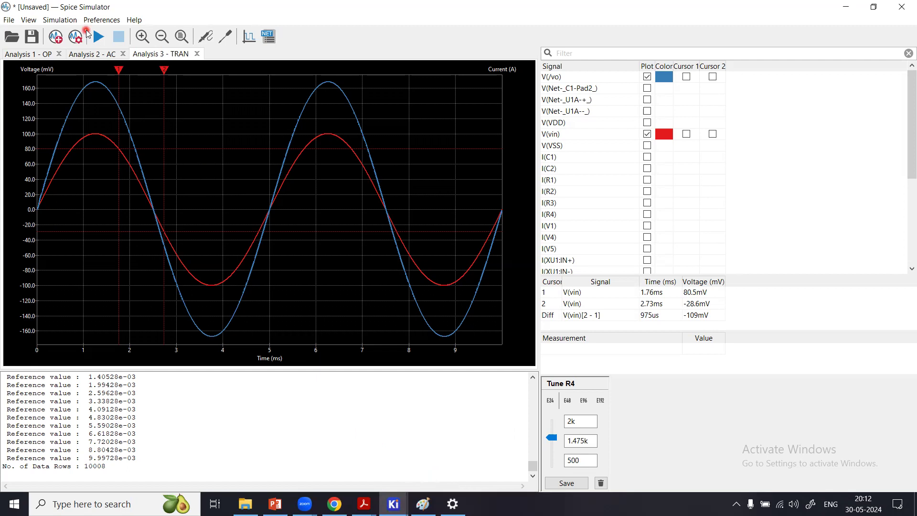
click(88, 55)
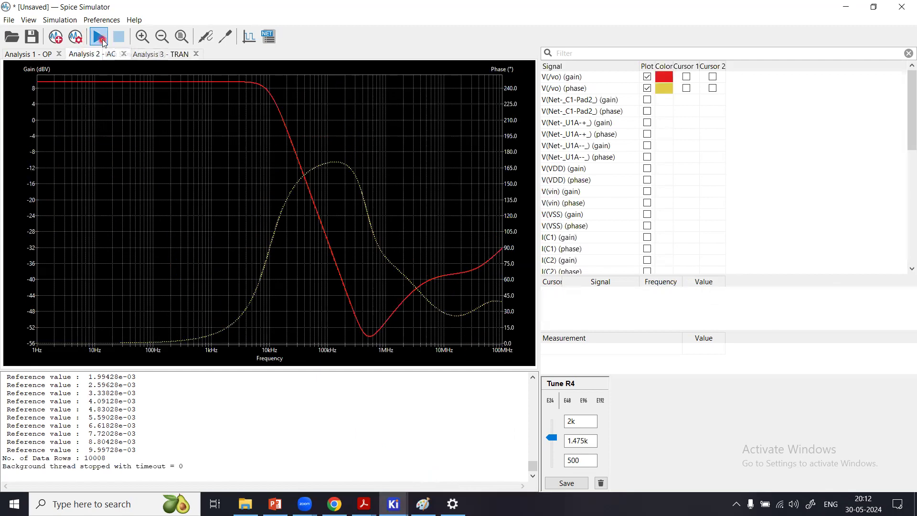
click(103, 39)
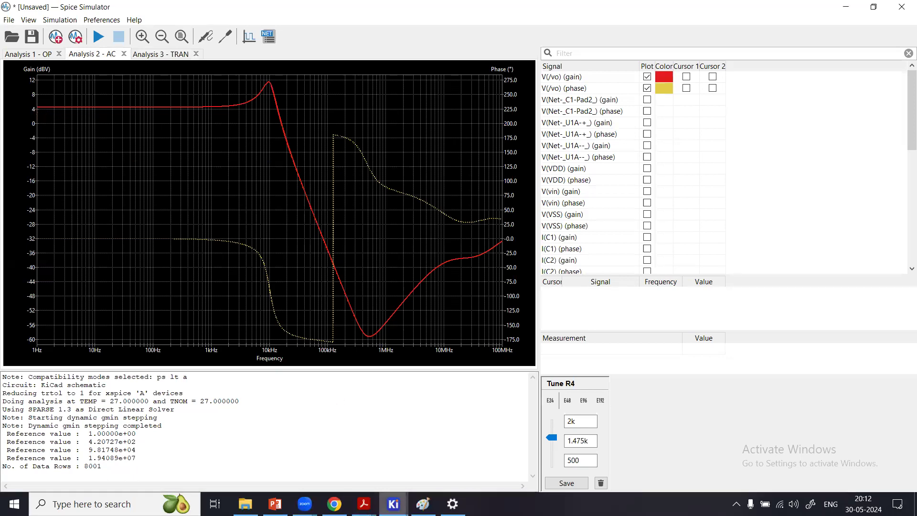
Step: Set sine source V4's frequency parameter to f=500 in the Schematic Editor
click(394, 504)
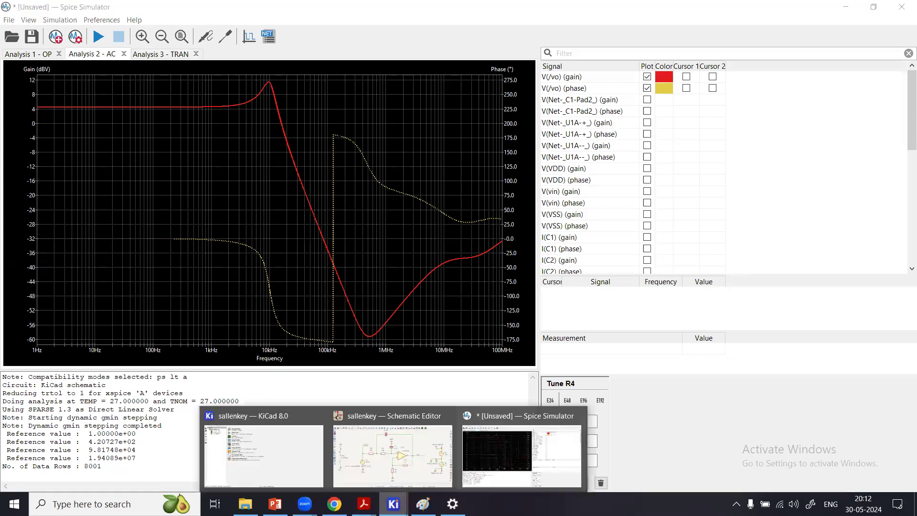
click(417, 483)
click(252, 336)
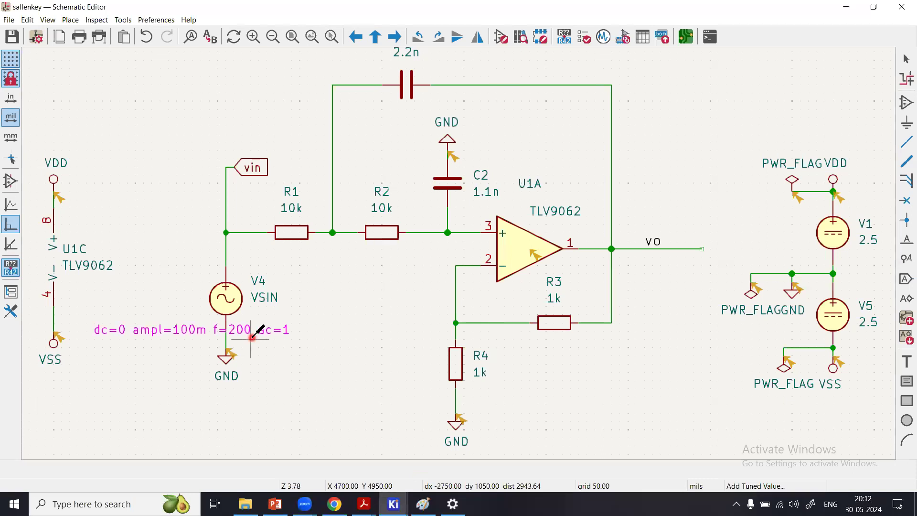
key(Escape)
double_click(239, 335)
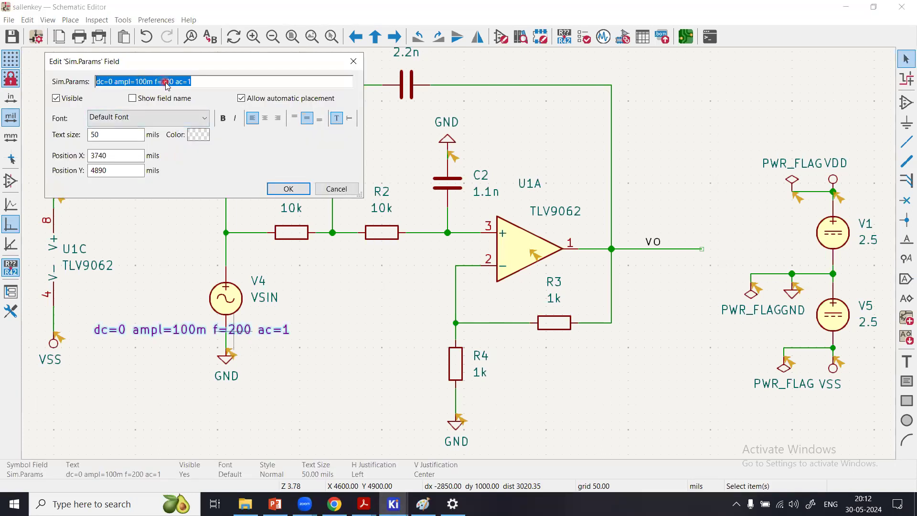
click(165, 82)
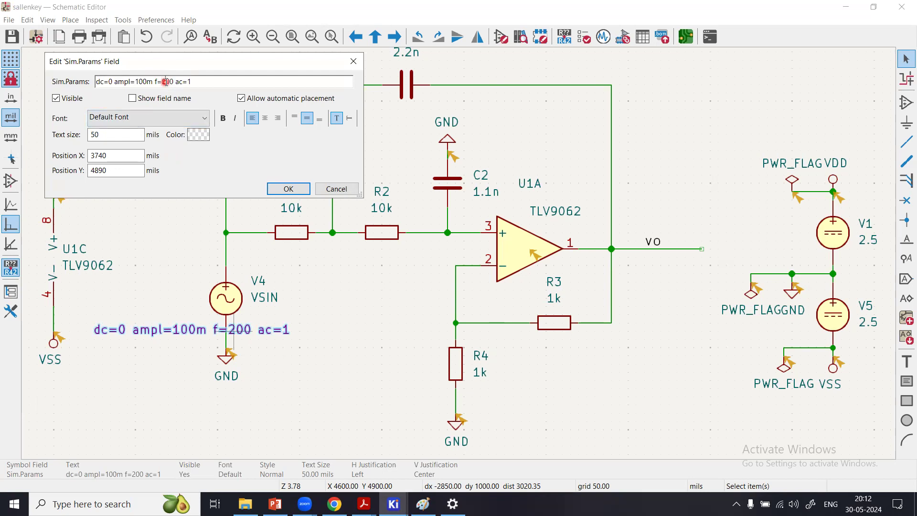
click(287, 189)
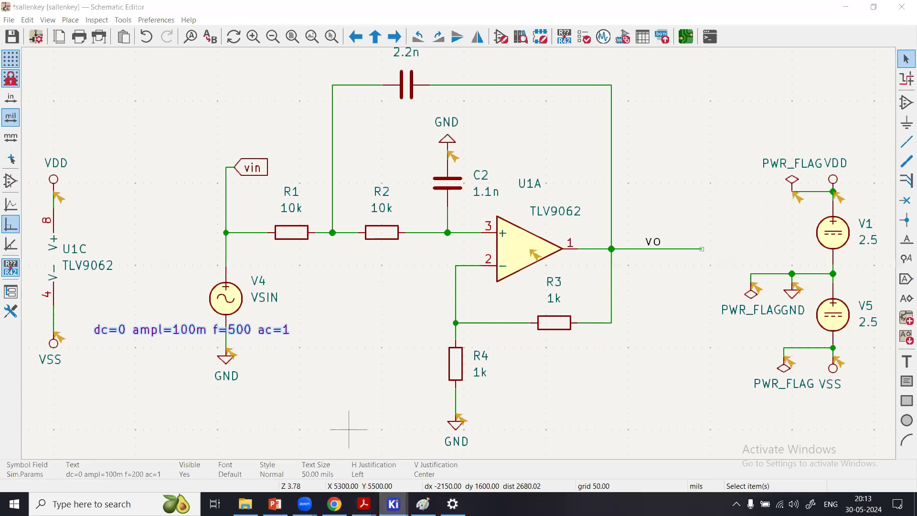
Step: Rerun the AC and transient analyses in the Spice Simulator with the 500 Hz source
mouse_move(393, 504)
click(522, 444)
click(98, 45)
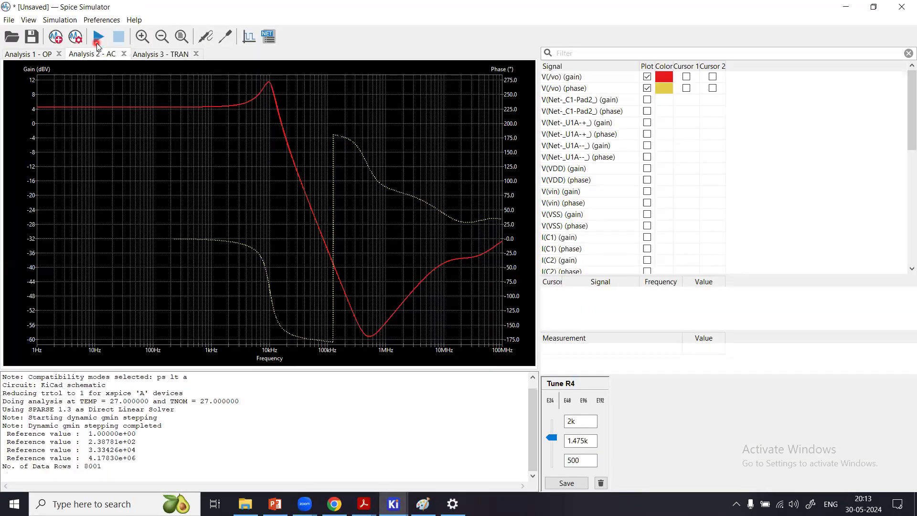
click(163, 55)
click(98, 37)
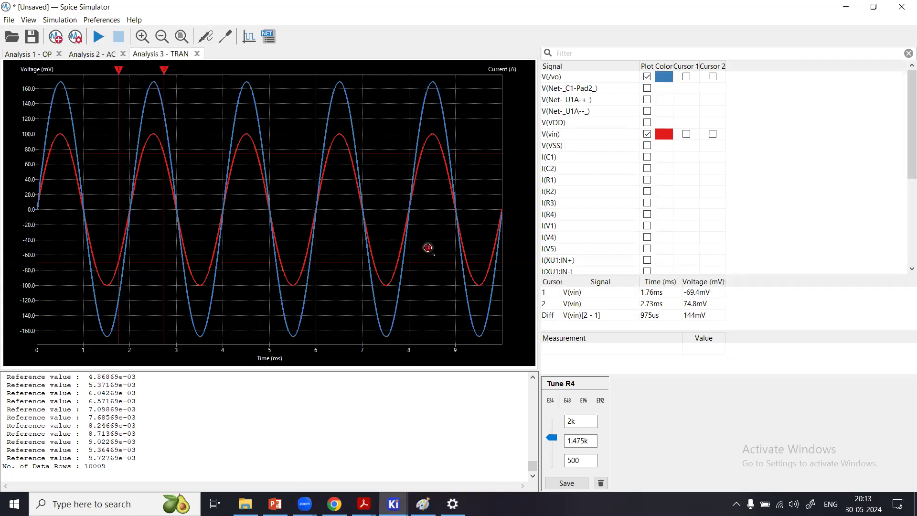
Step: Export the current transient plot as a PNG image named sdfs in the Downloads folder
click(8, 20)
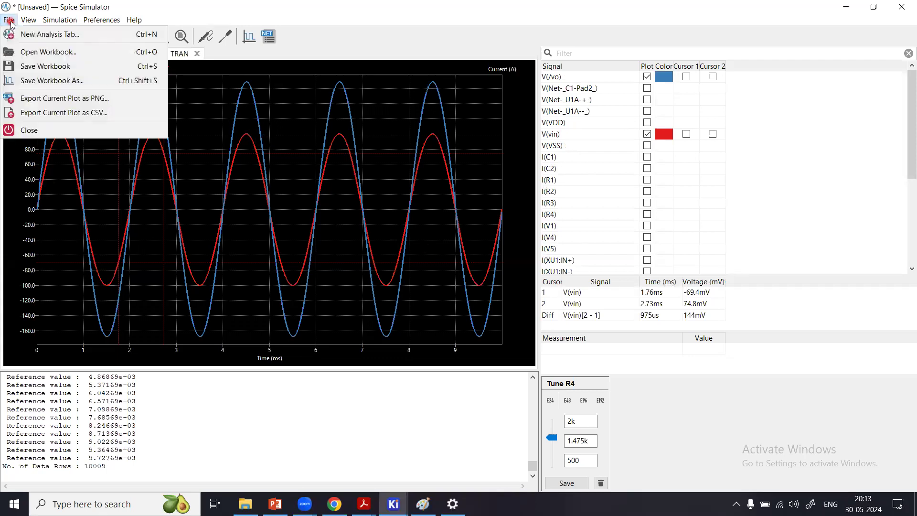
click(37, 104)
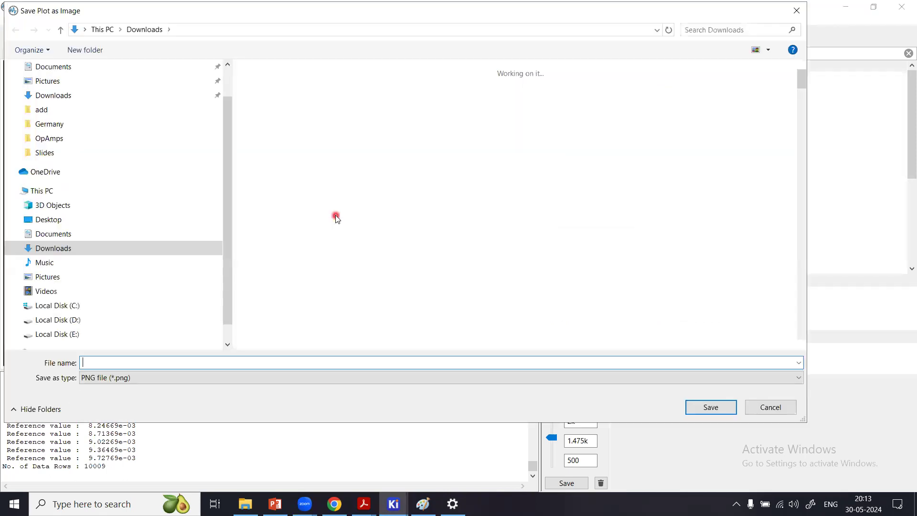
text(sdfs)
click(709, 408)
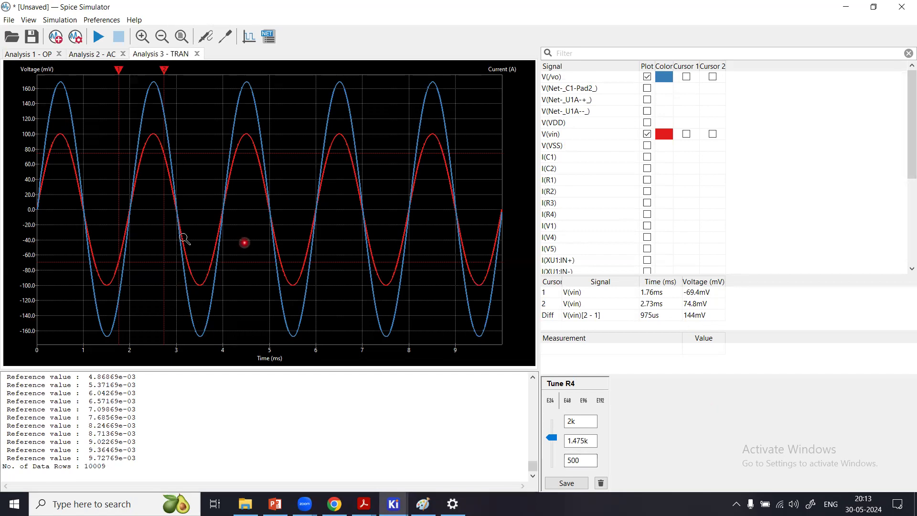
Step: Create a new FFT frequency content analysis using V(/vo) and V(vin) as input signals
click(56, 38)
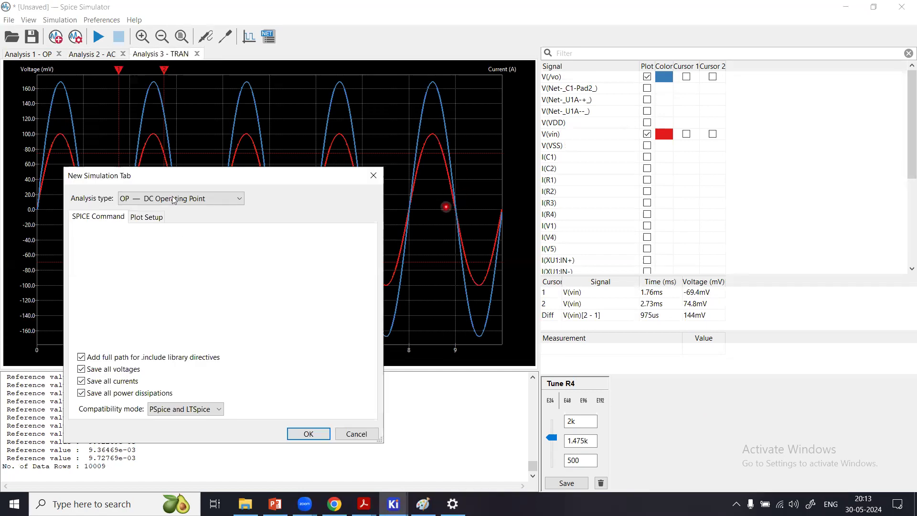
click(184, 199)
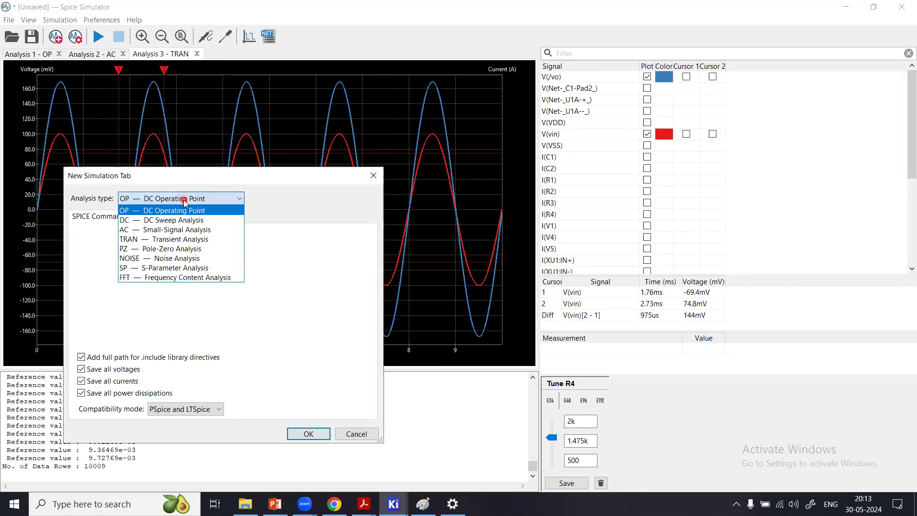
click(166, 277)
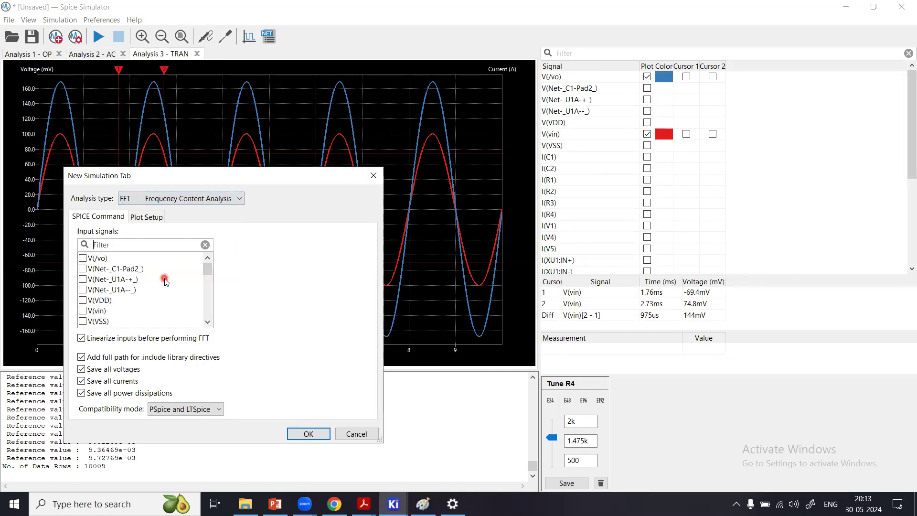
click(82, 258)
click(86, 305)
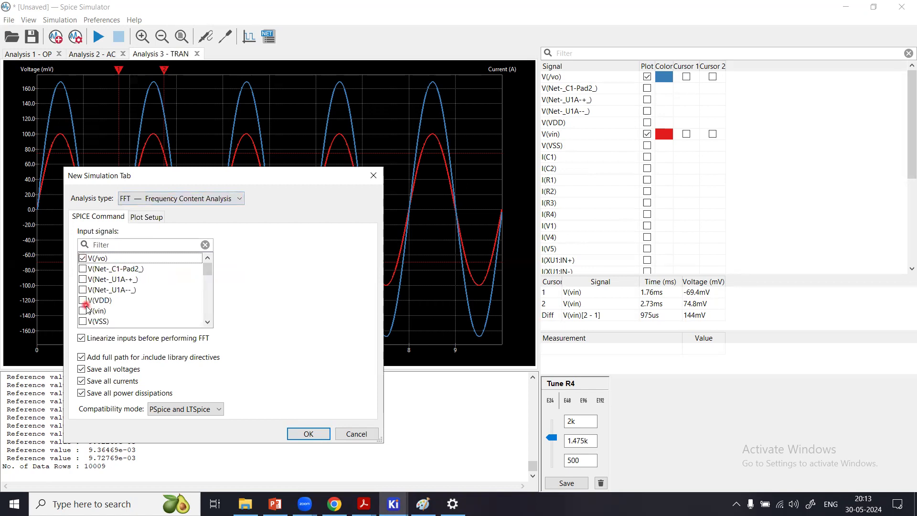
click(328, 433)
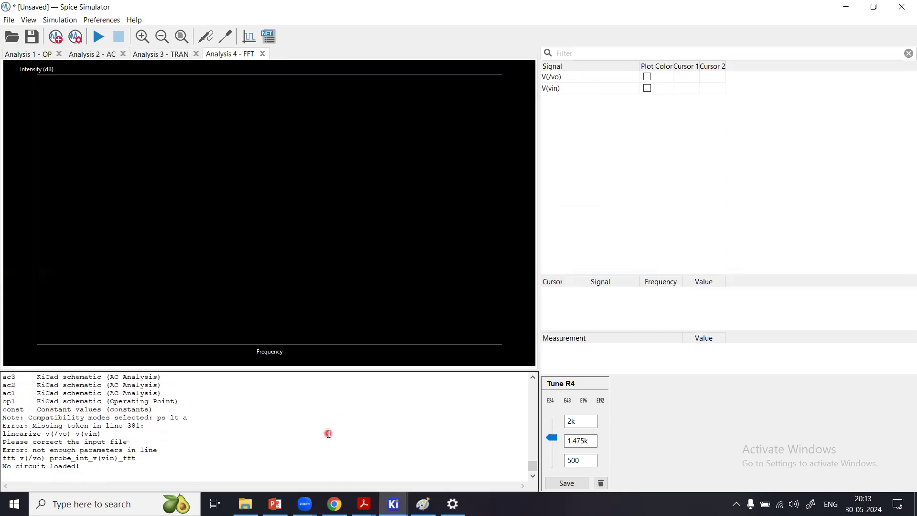
Step: Run the FFT analysis and plot the V(/vo) and V(vin) spectra
click(648, 77)
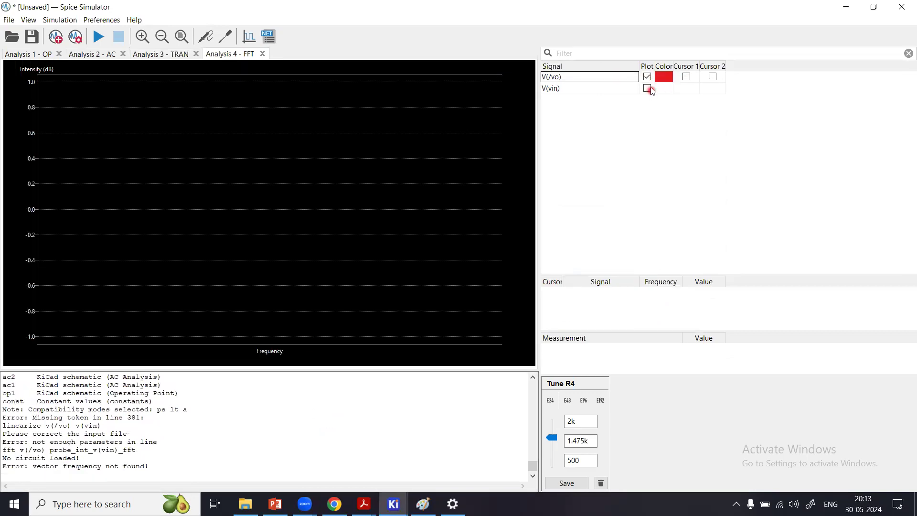
click(648, 77)
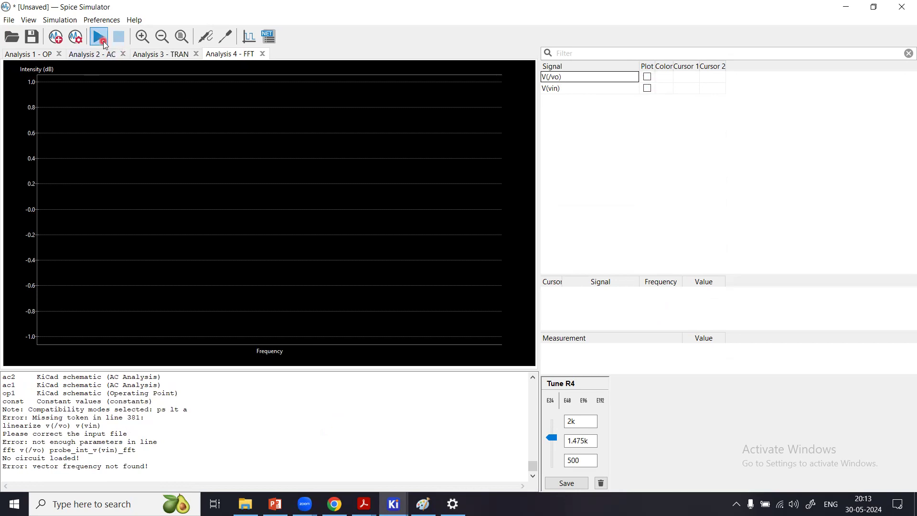
click(101, 38)
click(648, 77)
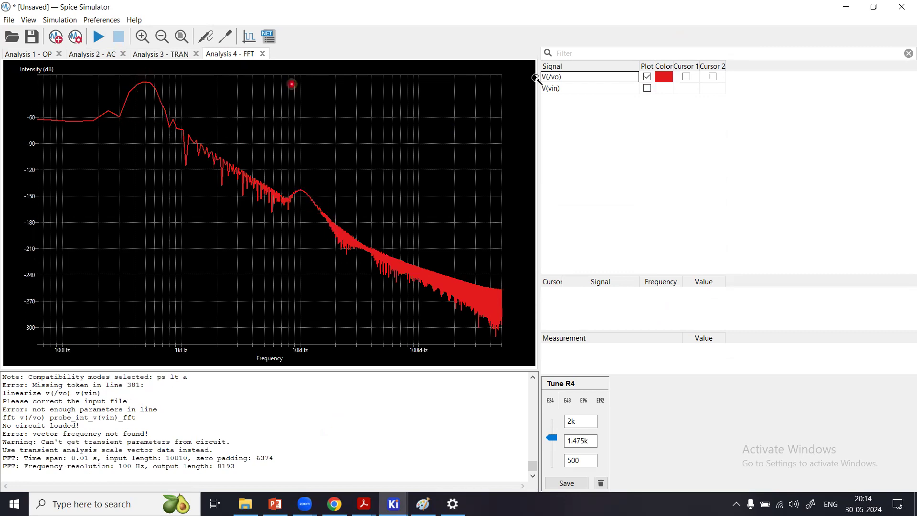
click(647, 88)
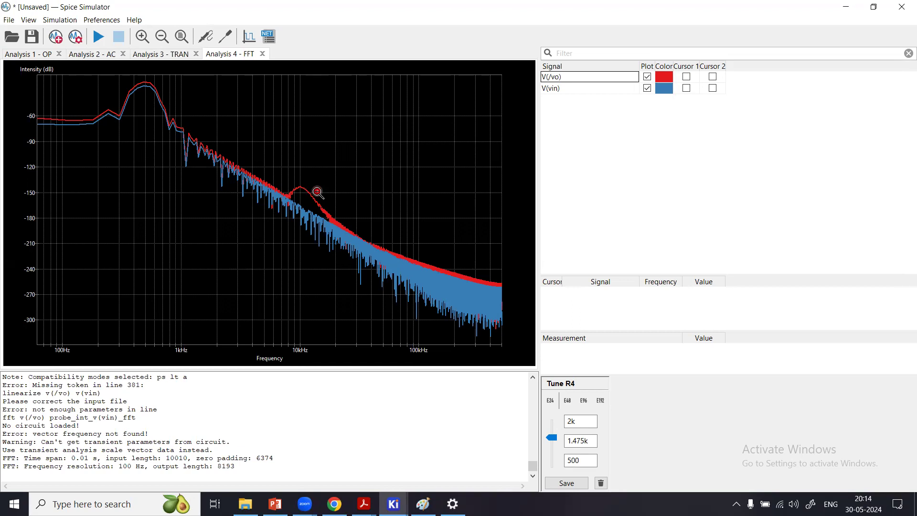
Step: Switch to the Schematic Editor and review the circuit and the parameters of sine source V4
click(393, 504)
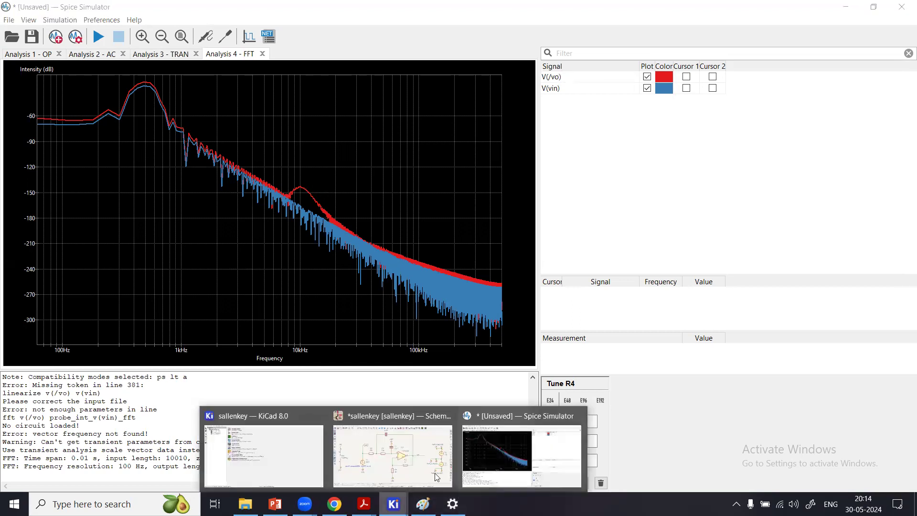
click(426, 474)
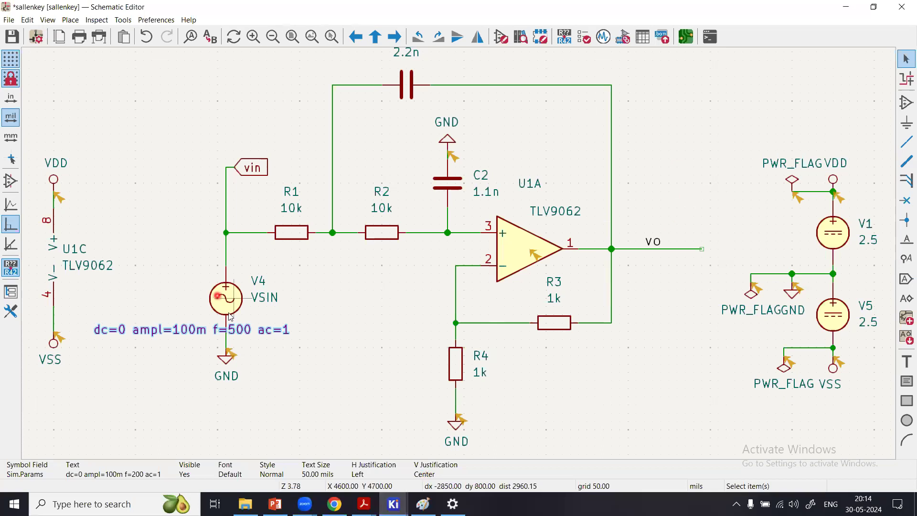
click(388, 329)
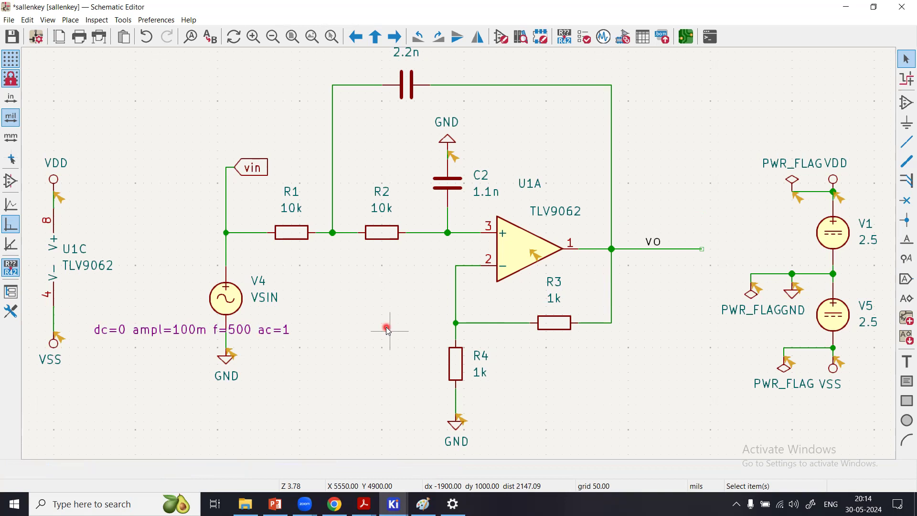
click(770, 29)
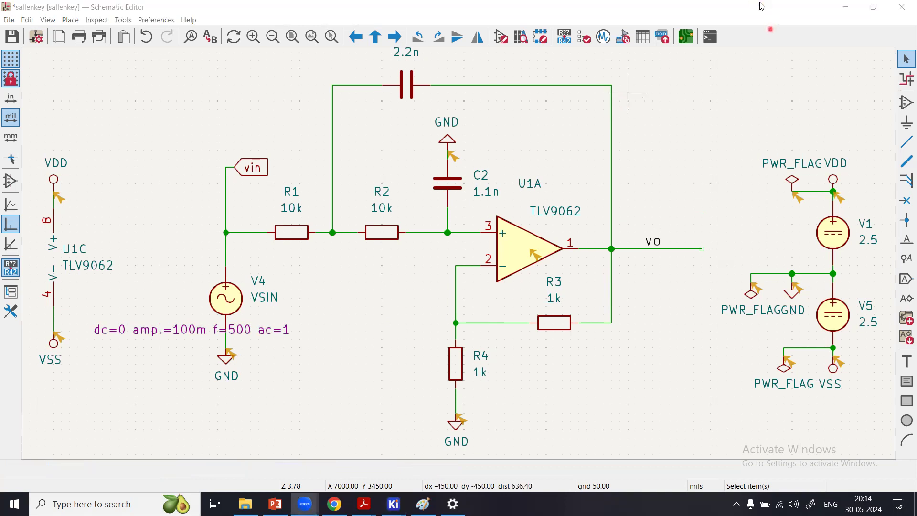